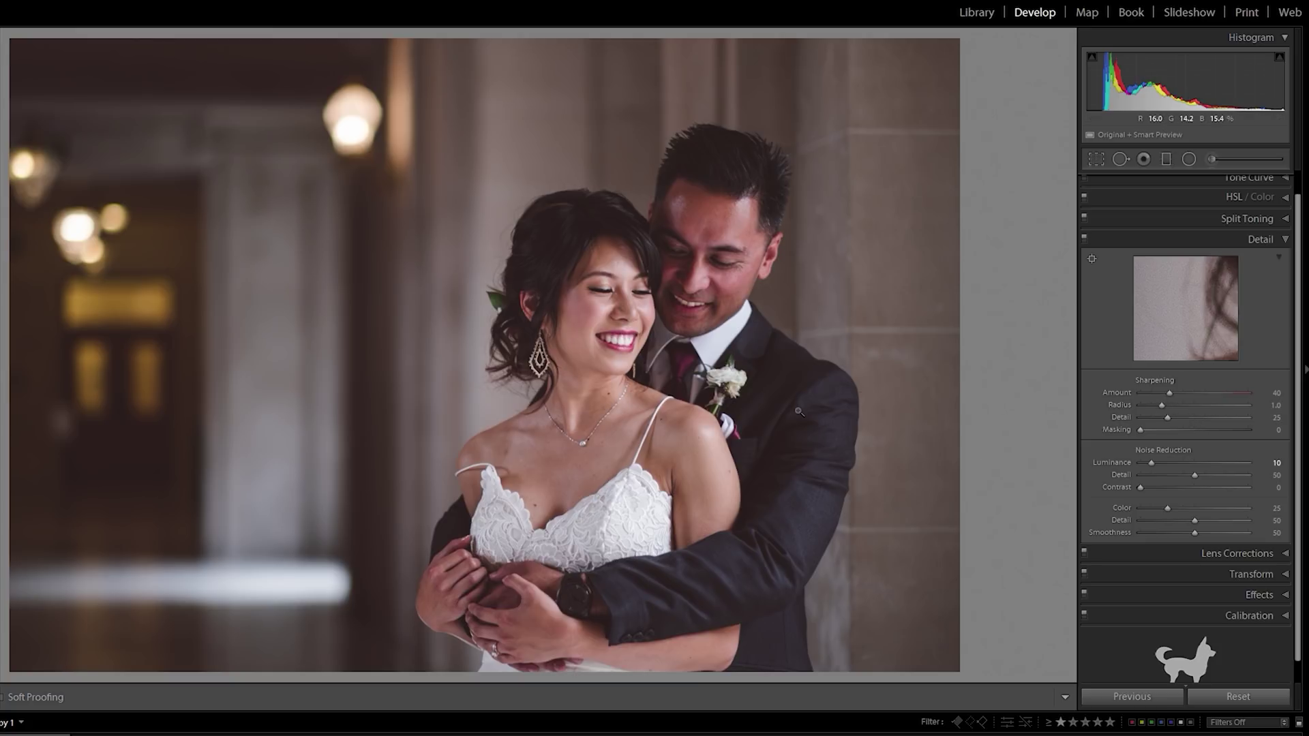
Lower the sharpening Radius to 0.5 and zoom in on the couple's faces
key(alt)
drag(1145, 436, 1090, 428)
click(1166, 404)
click(603, 316)
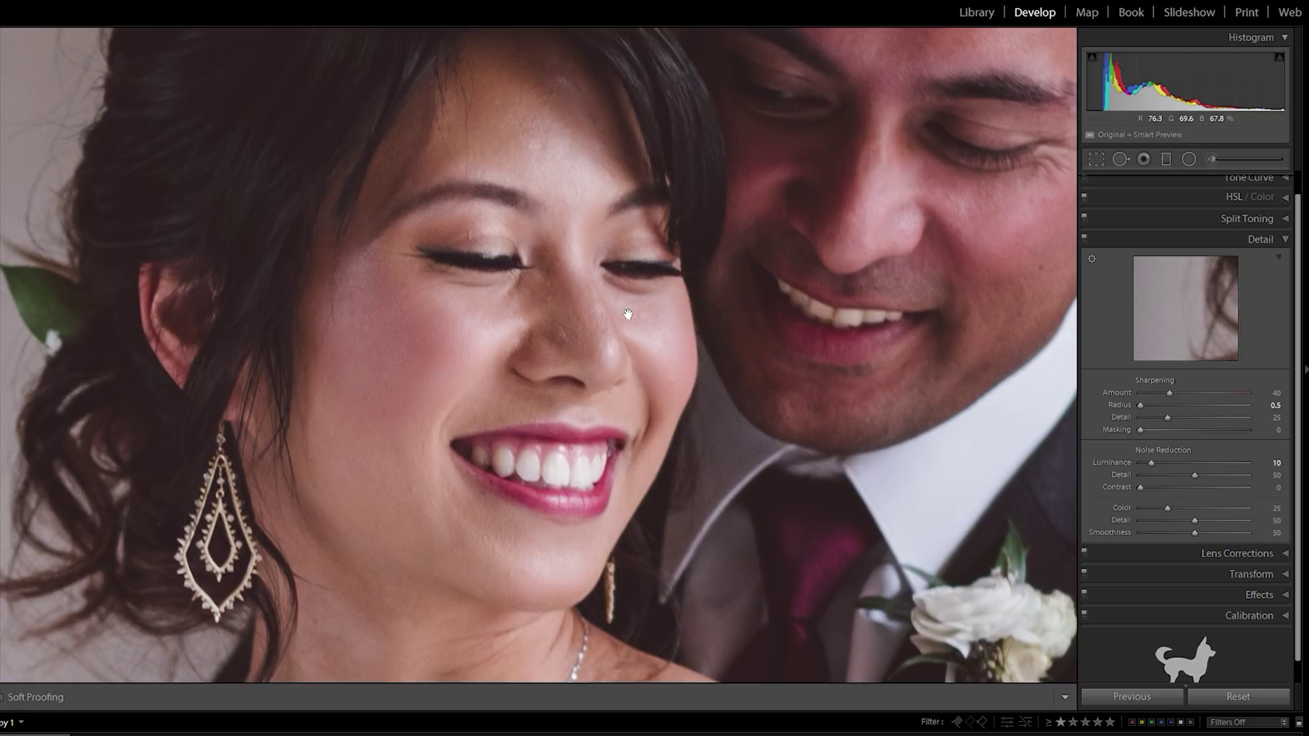
drag(648, 297, 621, 316)
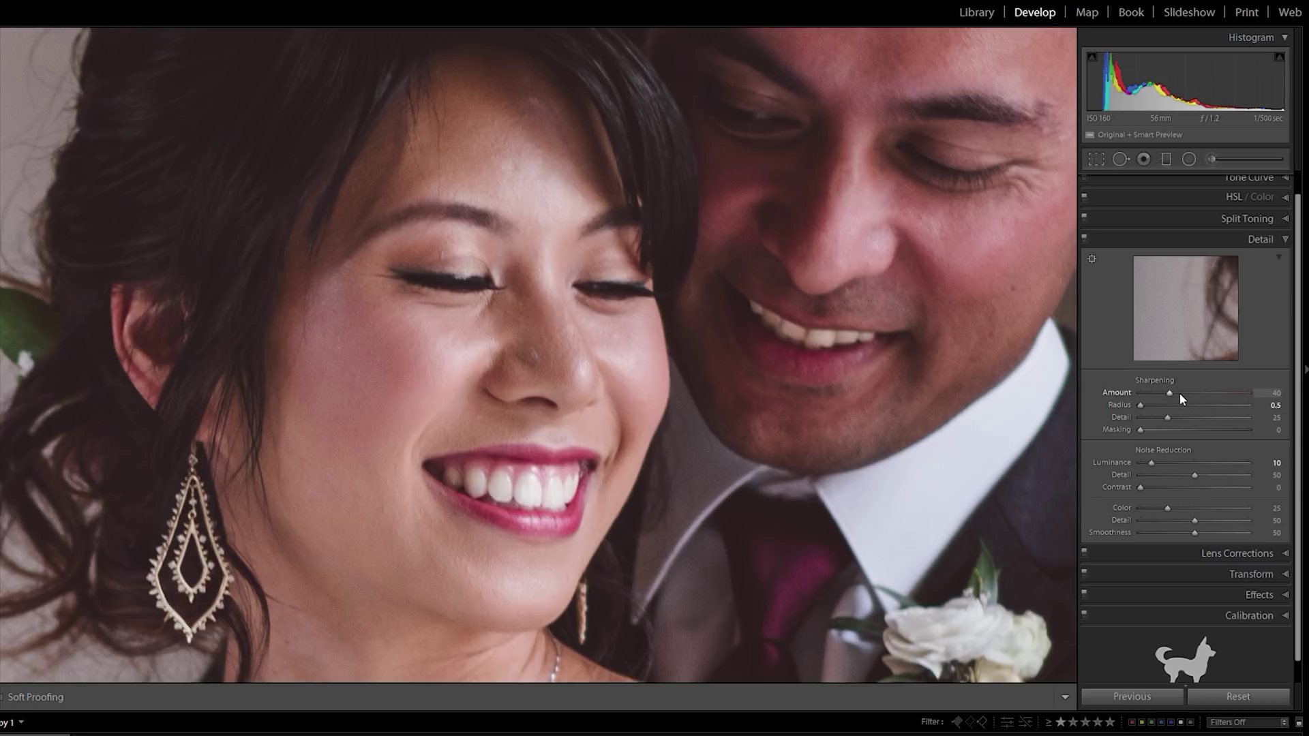
Preview the sharpening Amount on the faces from 0 to 150, using the grayscale view, and restore it to 40
drag(1169, 392, 1140, 402)
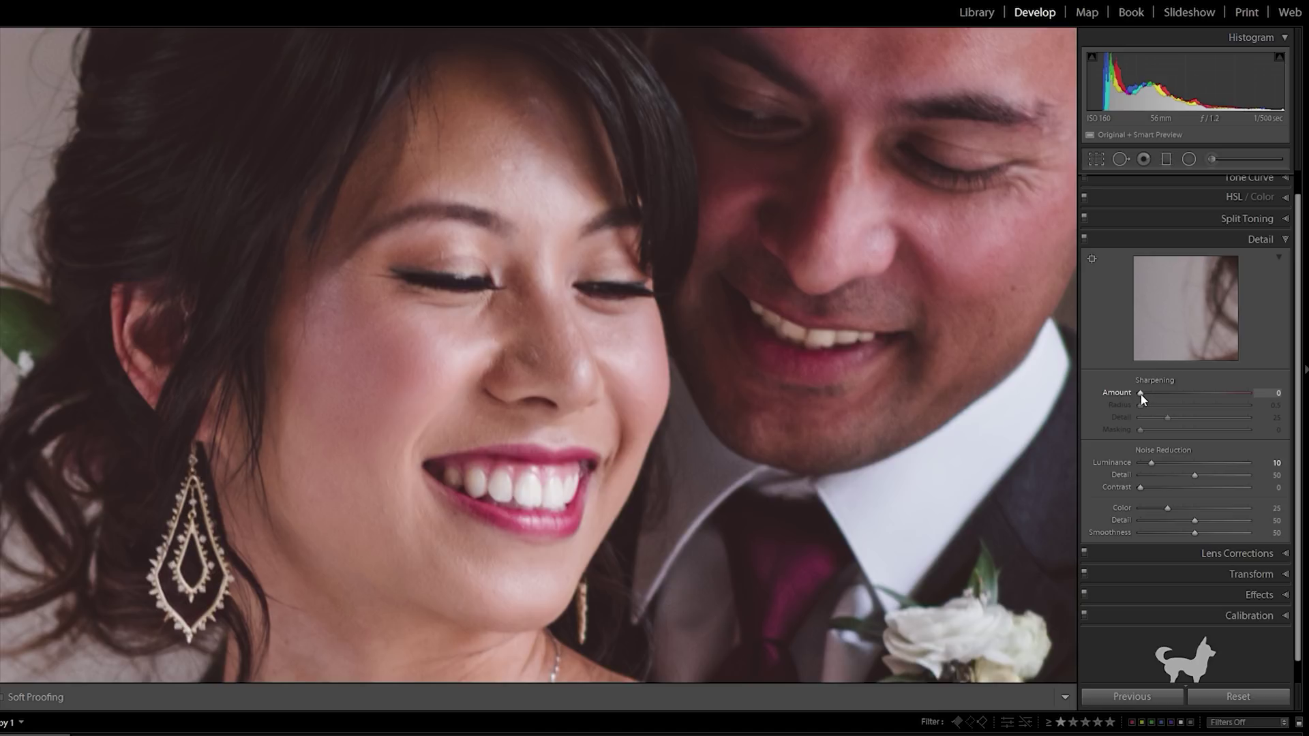
alt+click(1143, 399)
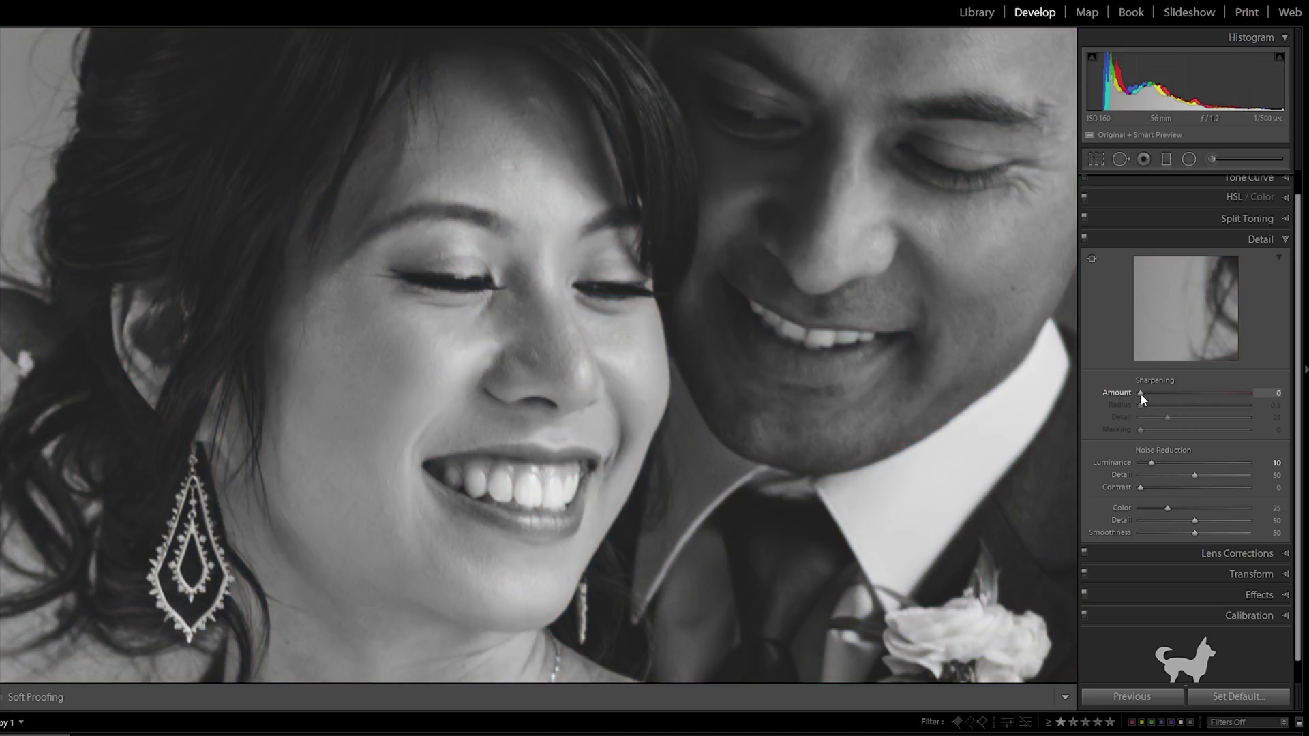
drag(1142, 398, 1194, 403)
drag(1212, 406, 1219, 406)
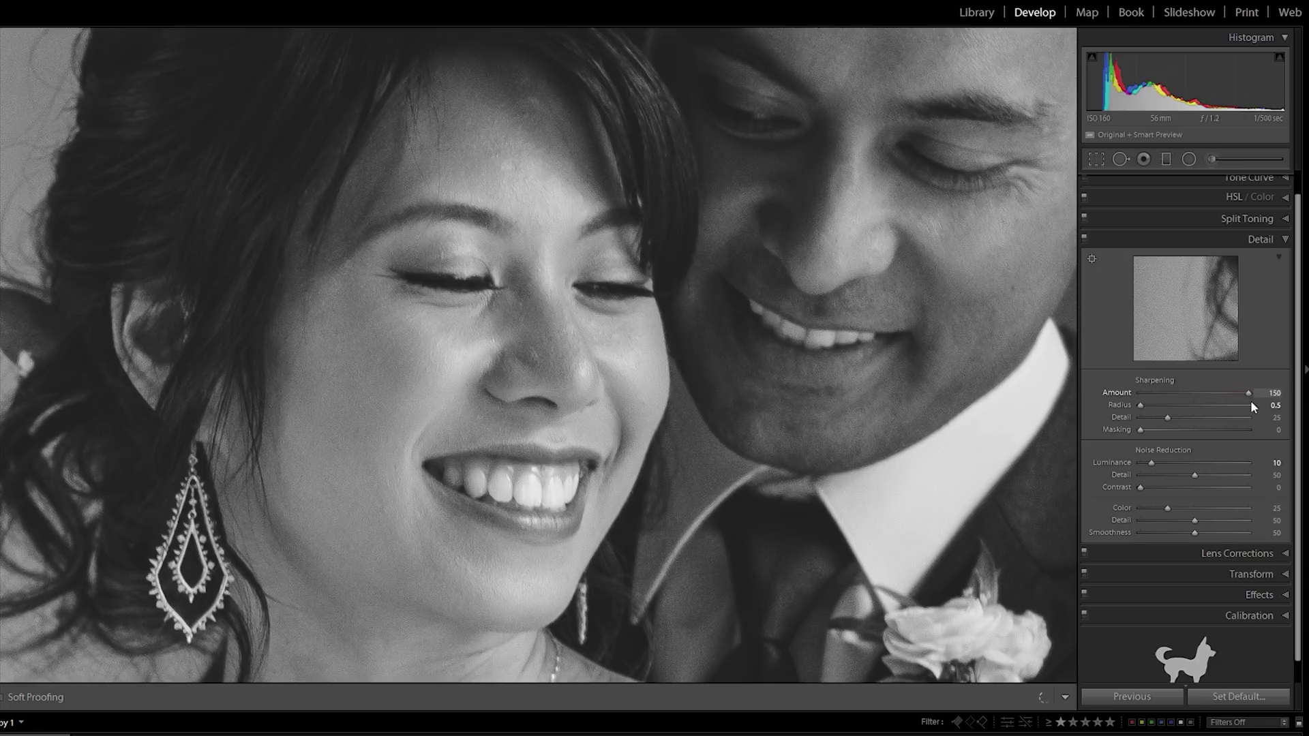
drag(1266, 399, 1267, 398)
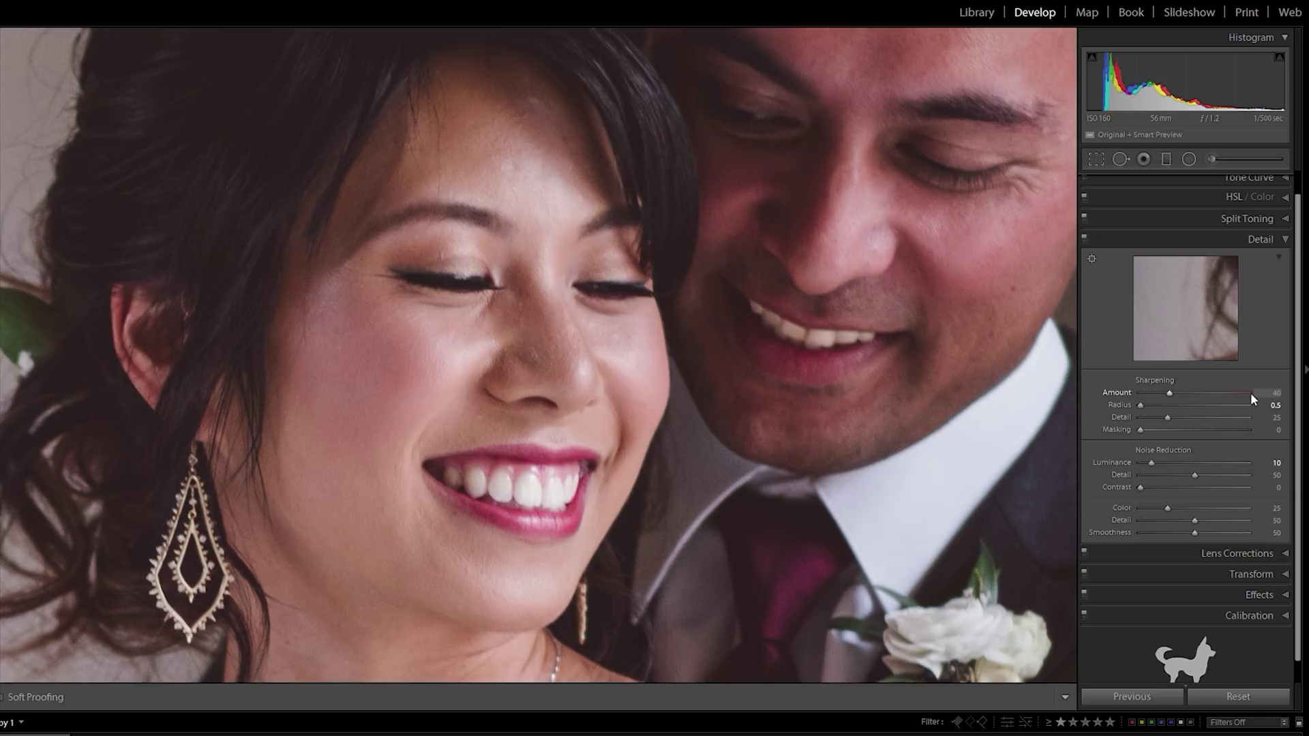
Preview the sharpening Radius up to 3.0 with the edge view on the faces and reset it to 1.0
double_click(1141, 405)
alt+click(1162, 407)
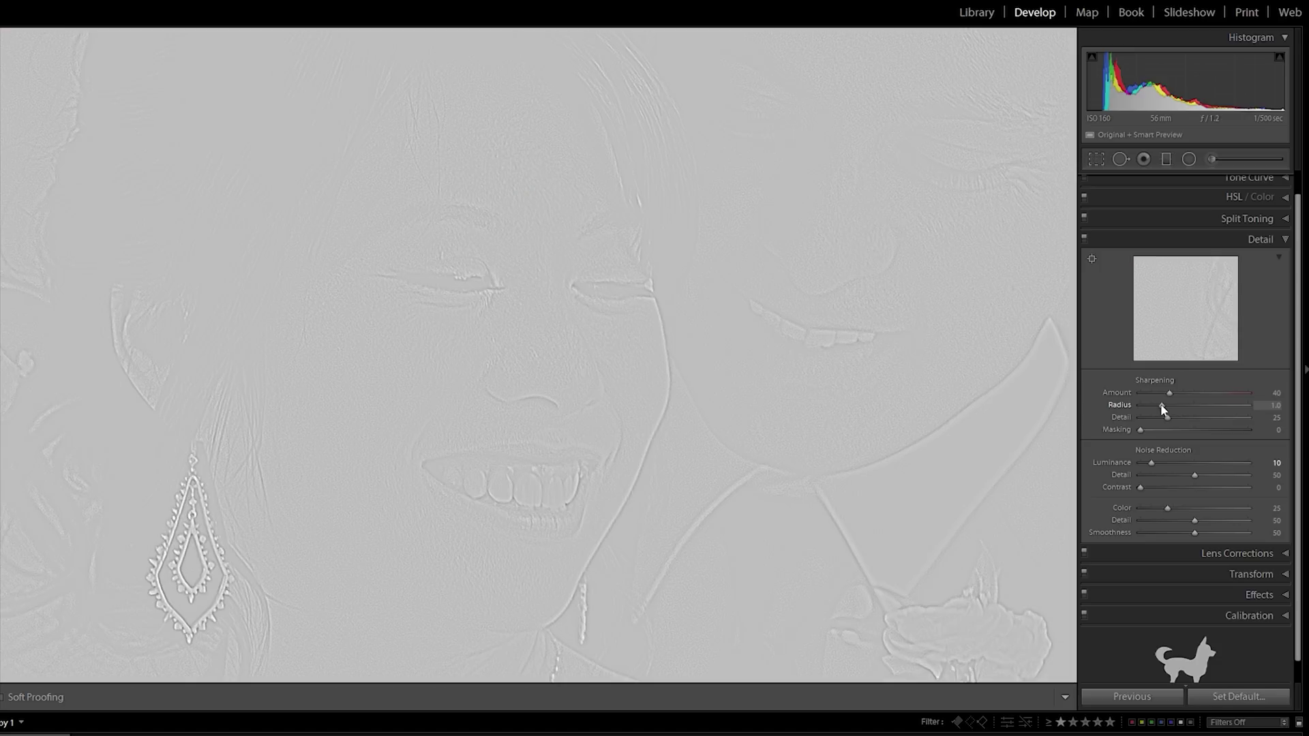
drag(1160, 405, 1175, 402)
drag(1222, 407, 1283, 409)
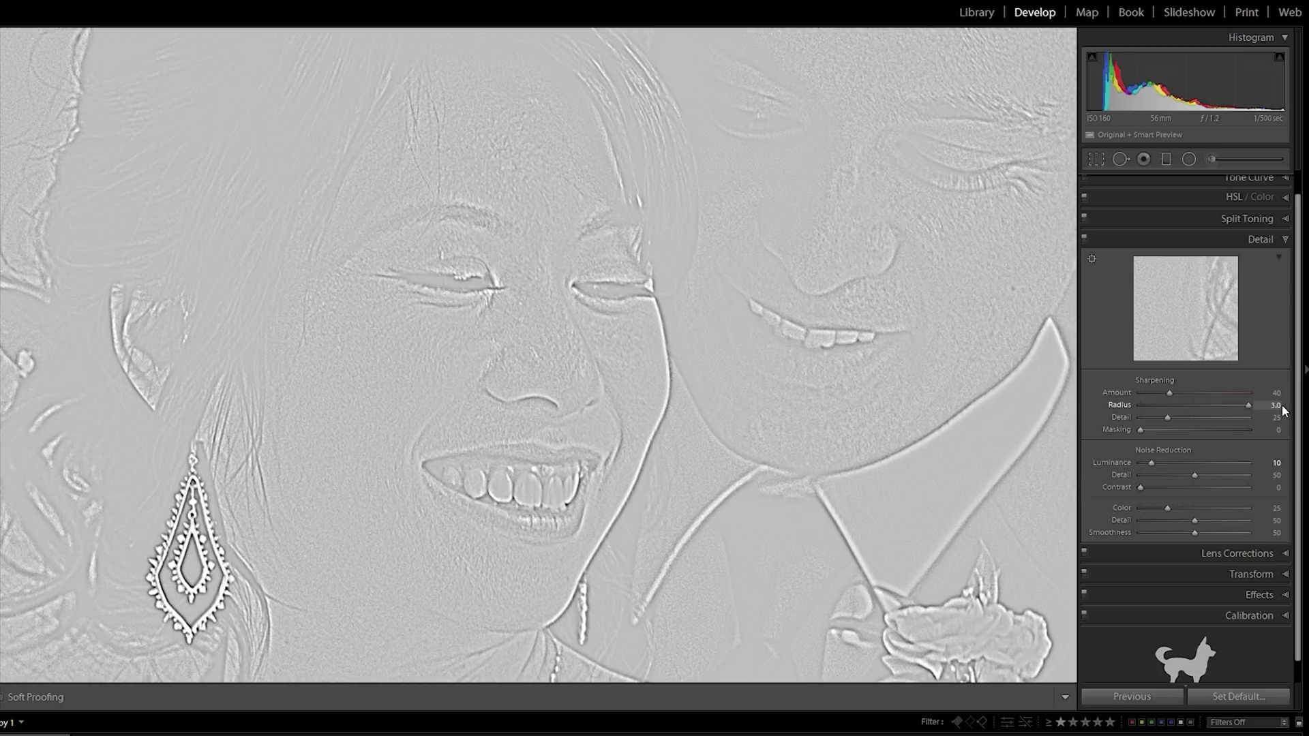
drag(1282, 404, 1282, 404)
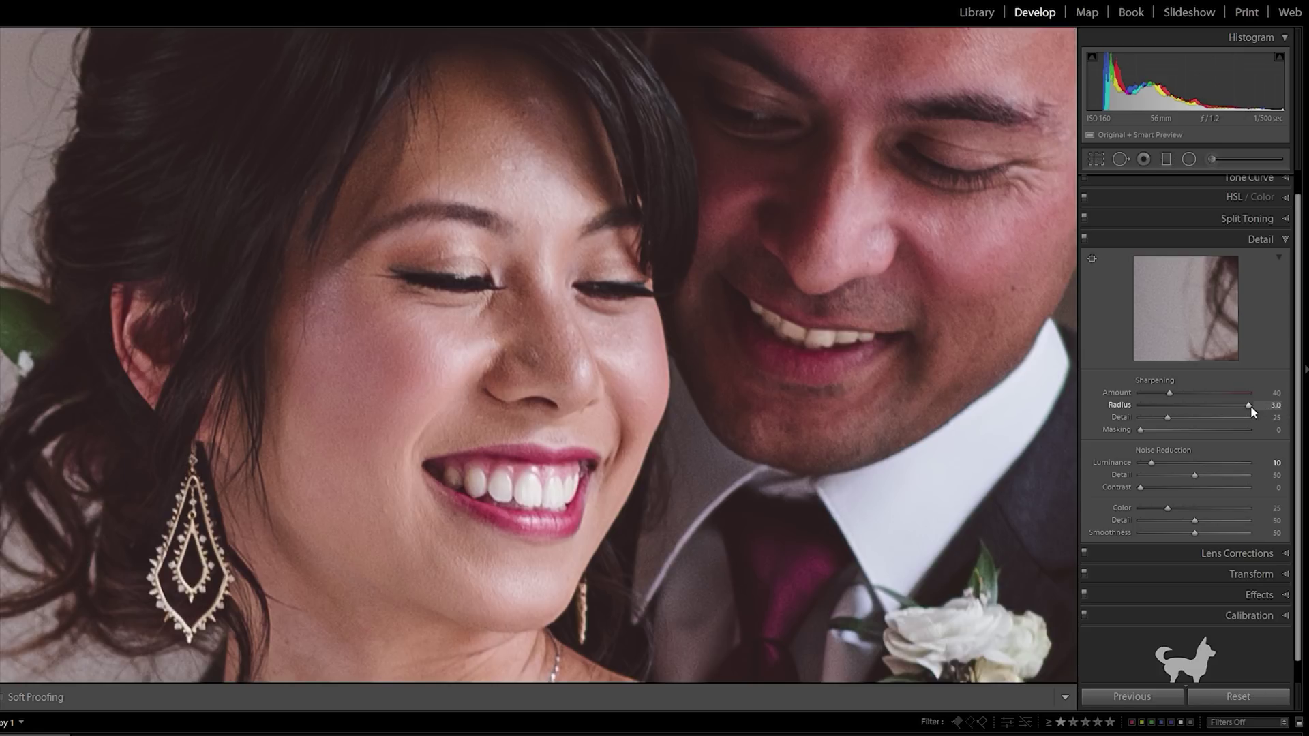
double_click(1249, 407)
Preview the sharpening Detail at 0 with the edge view, raise it to 100, and return to the full photo
key(alt)
alt+click(1167, 419)
drag(1148, 422, 1123, 425)
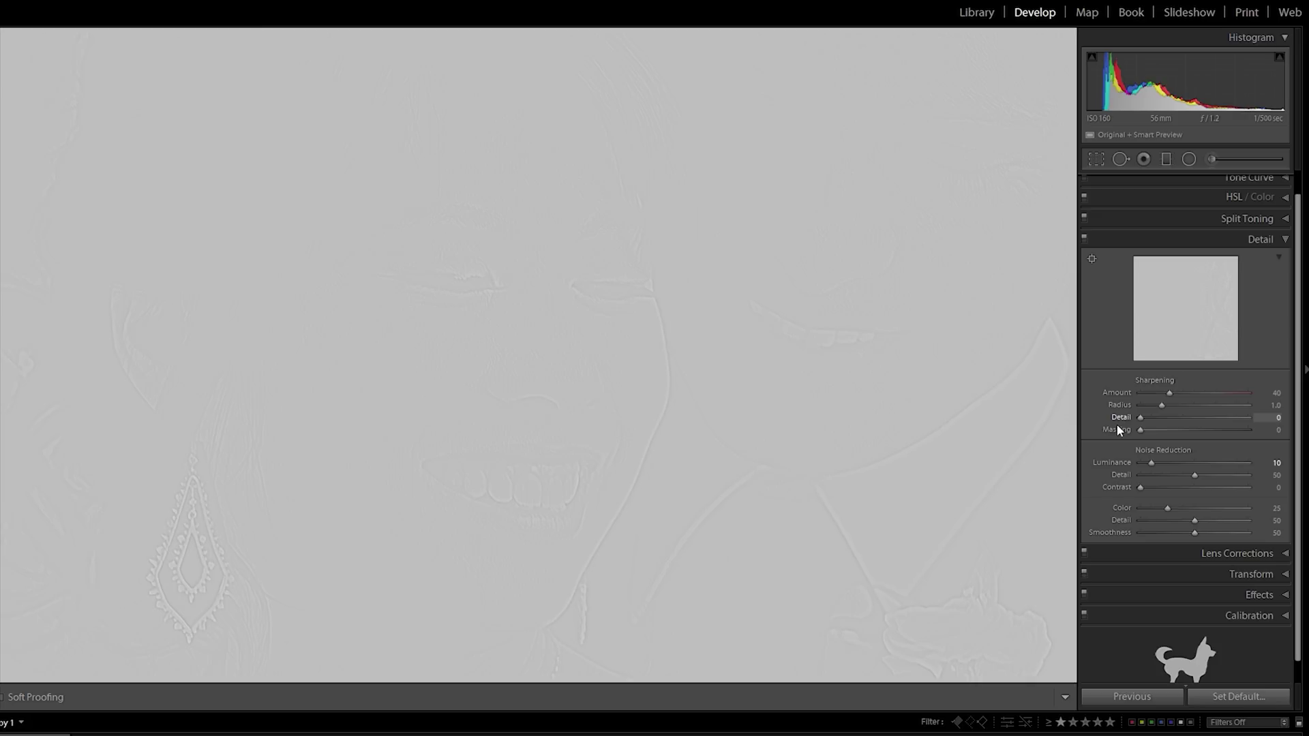
drag(1117, 425, 1252, 419)
drag(1257, 411, 1256, 411)
click(560, 379)
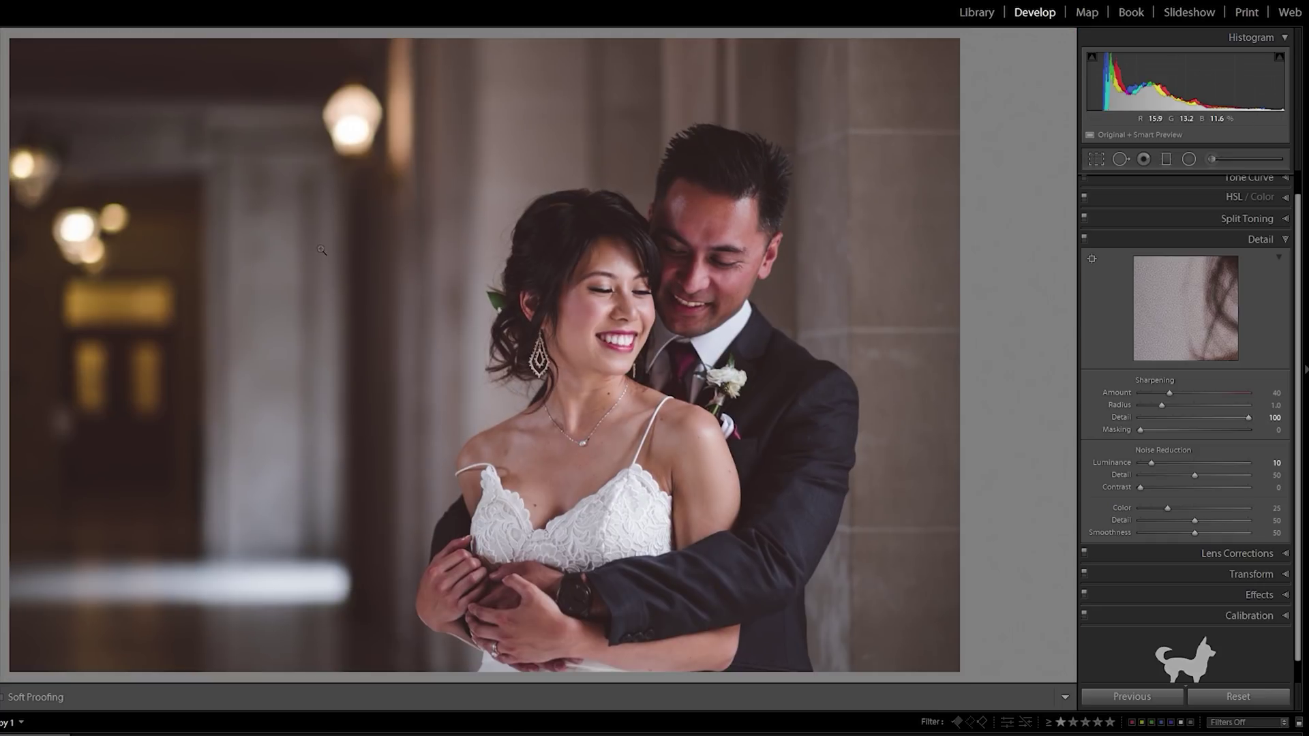
Check sharpening Detail between 0 and 100 on the blurred background and reset it to 25
click(330, 254)
drag(503, 430, 692, 473)
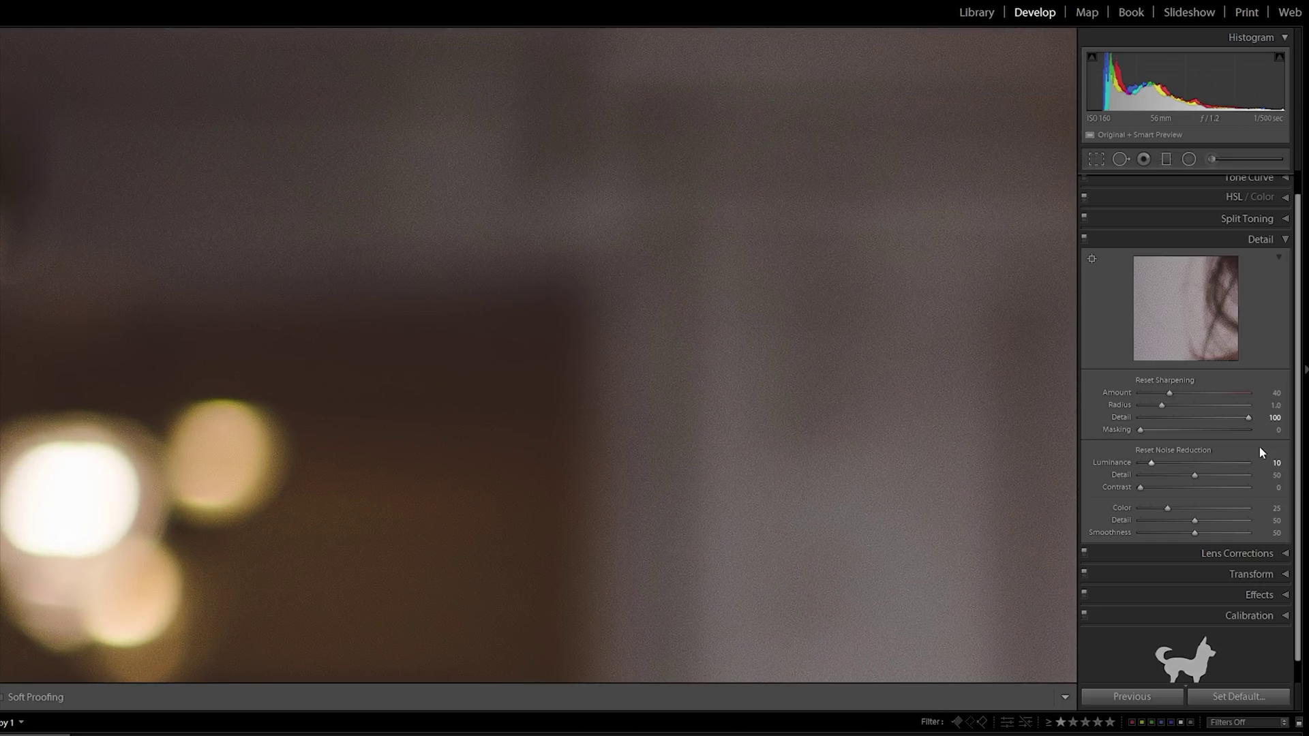
drag(1248, 417, 1240, 422)
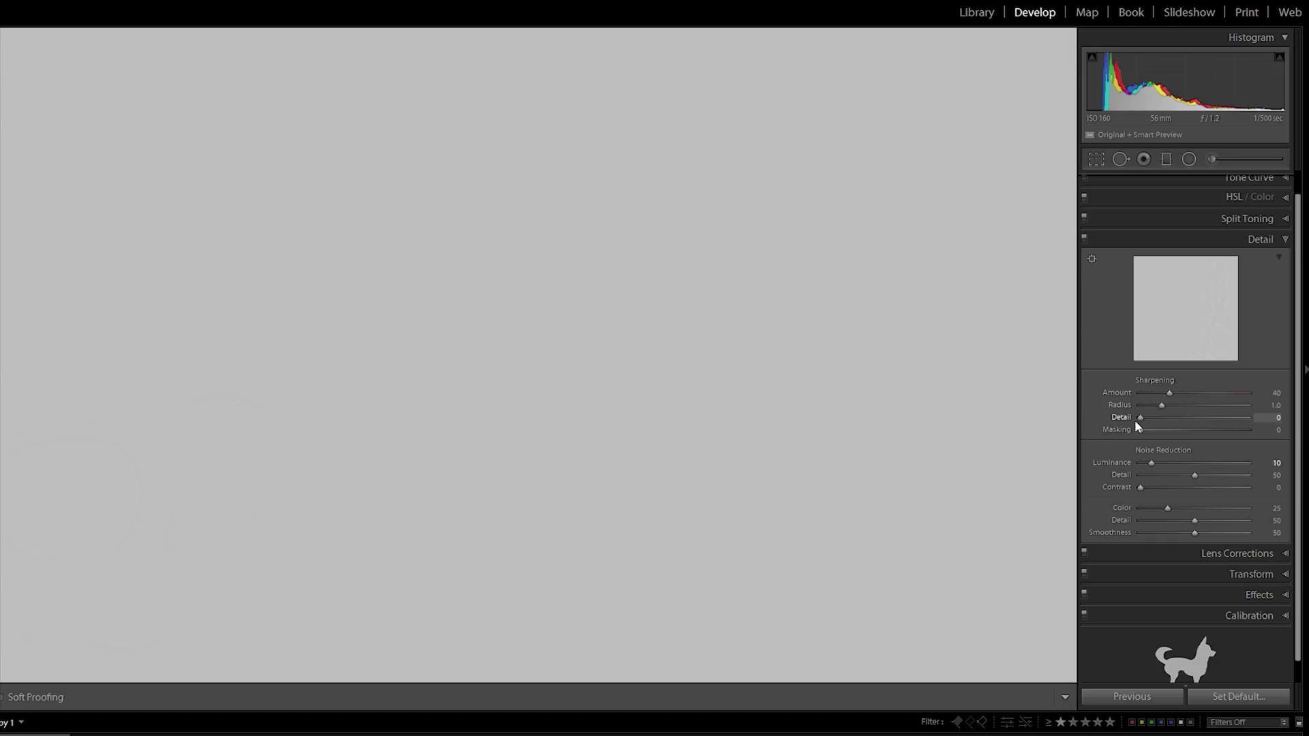
drag(1190, 418, 1290, 408)
drag(1290, 409, 1290, 409)
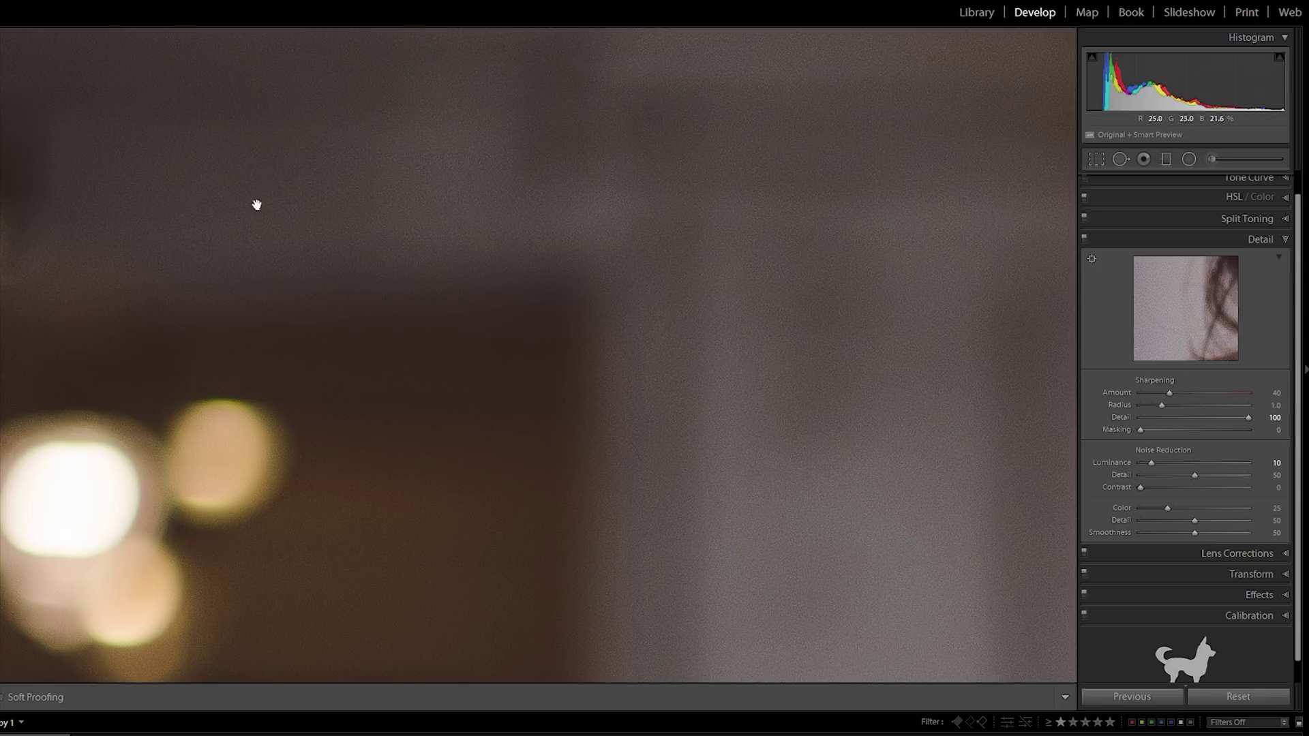
double_click(1245, 419)
Set the sharpening Masking to 63 using the black-and-white mask preview of the whole photo
click(883, 402)
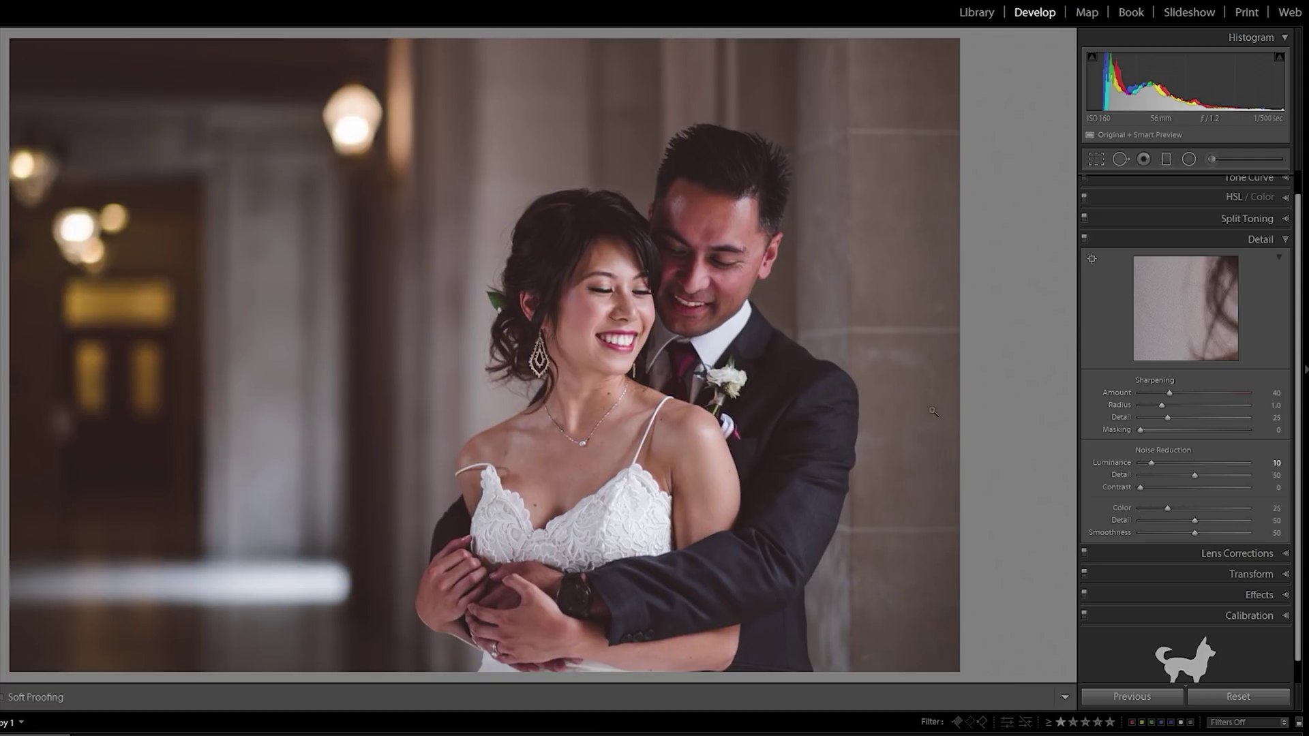
alt+click(1141, 431)
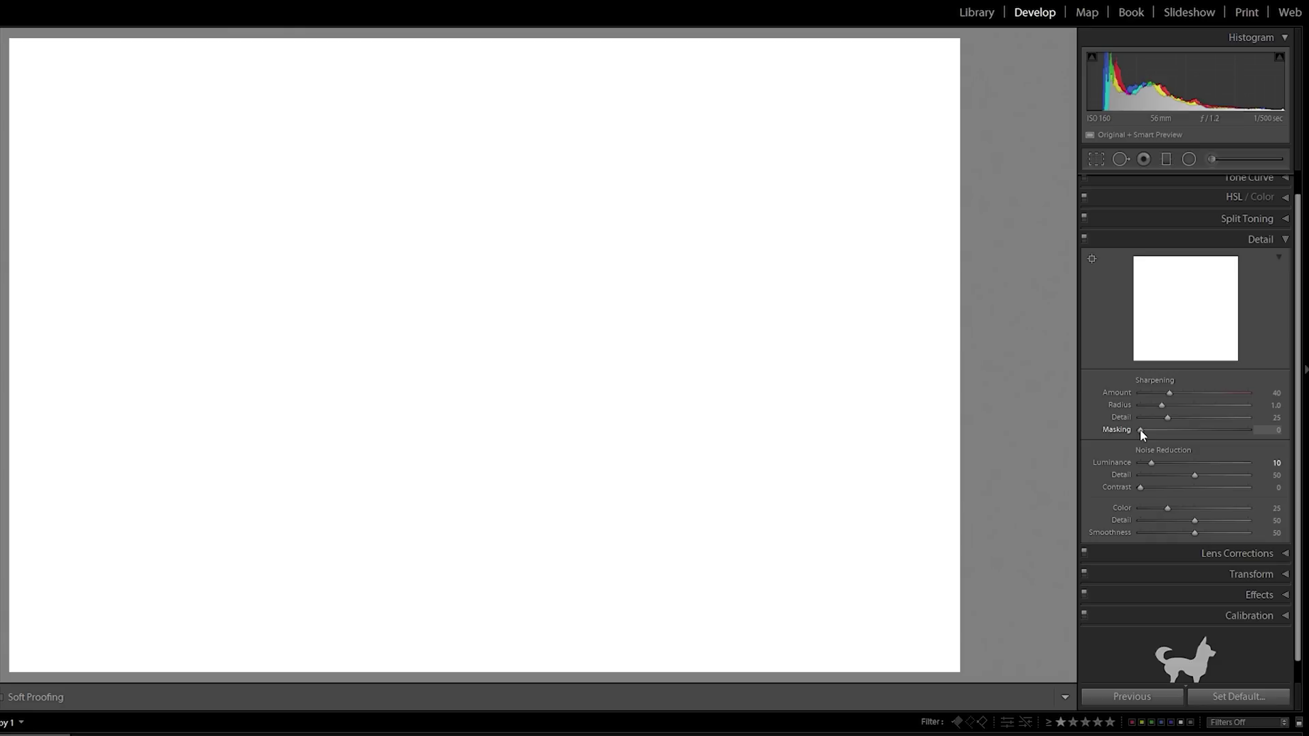
drag(1142, 435, 1208, 428)
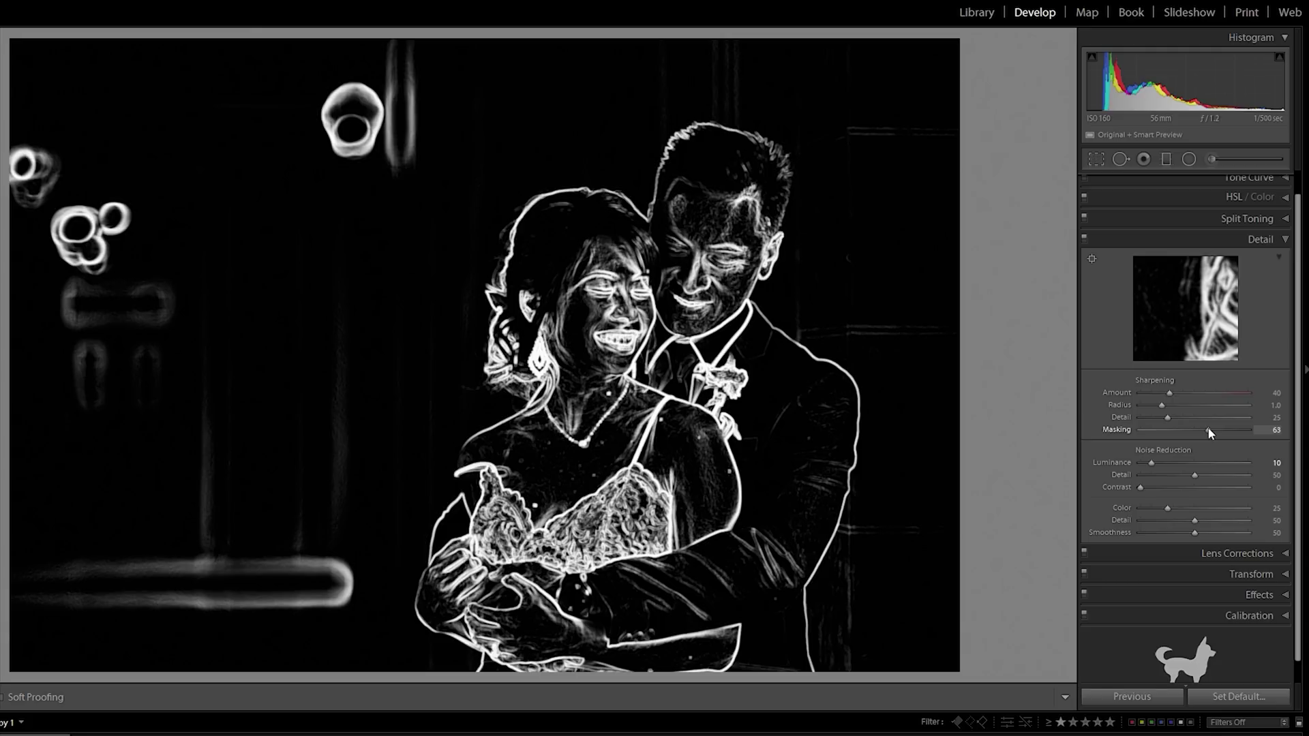
drag(1209, 433, 1209, 433)
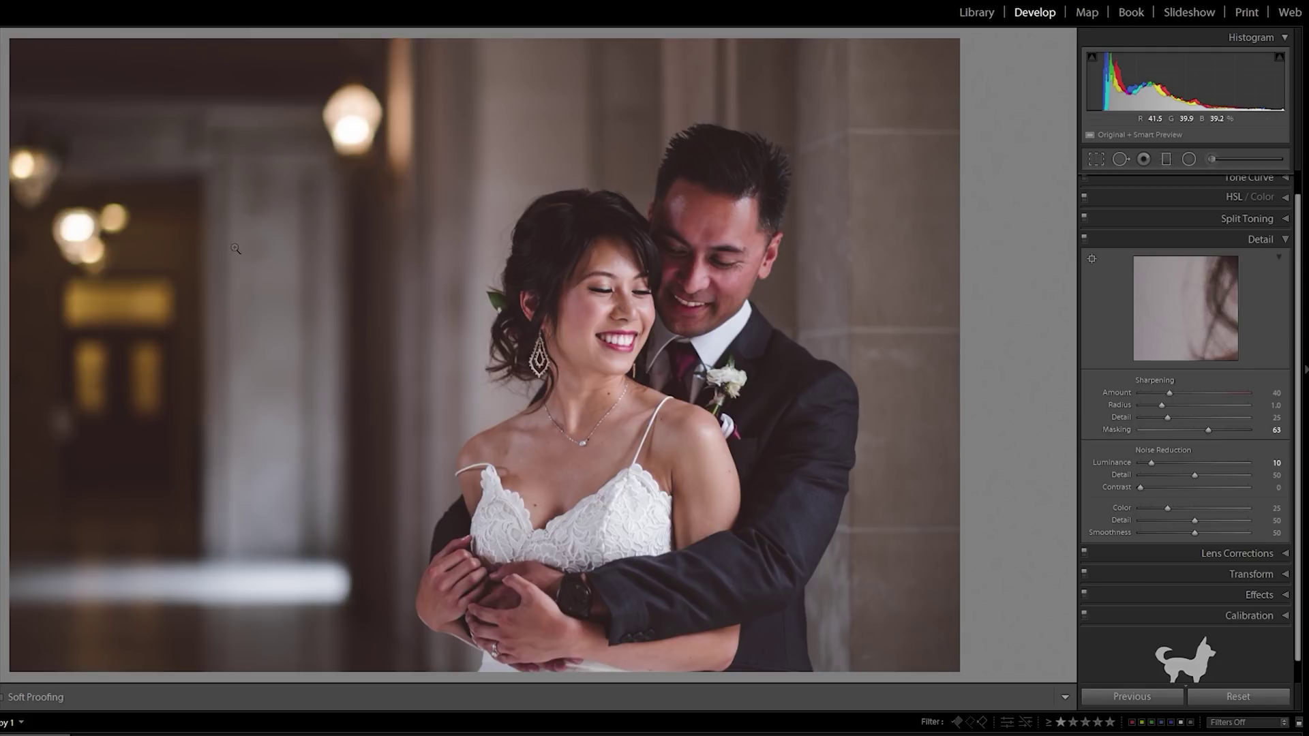
Preview Masking at 10 on the zoomed-in background, raise it to 71, and reset it to 0
click(423, 323)
drag(1207, 430, 1152, 435)
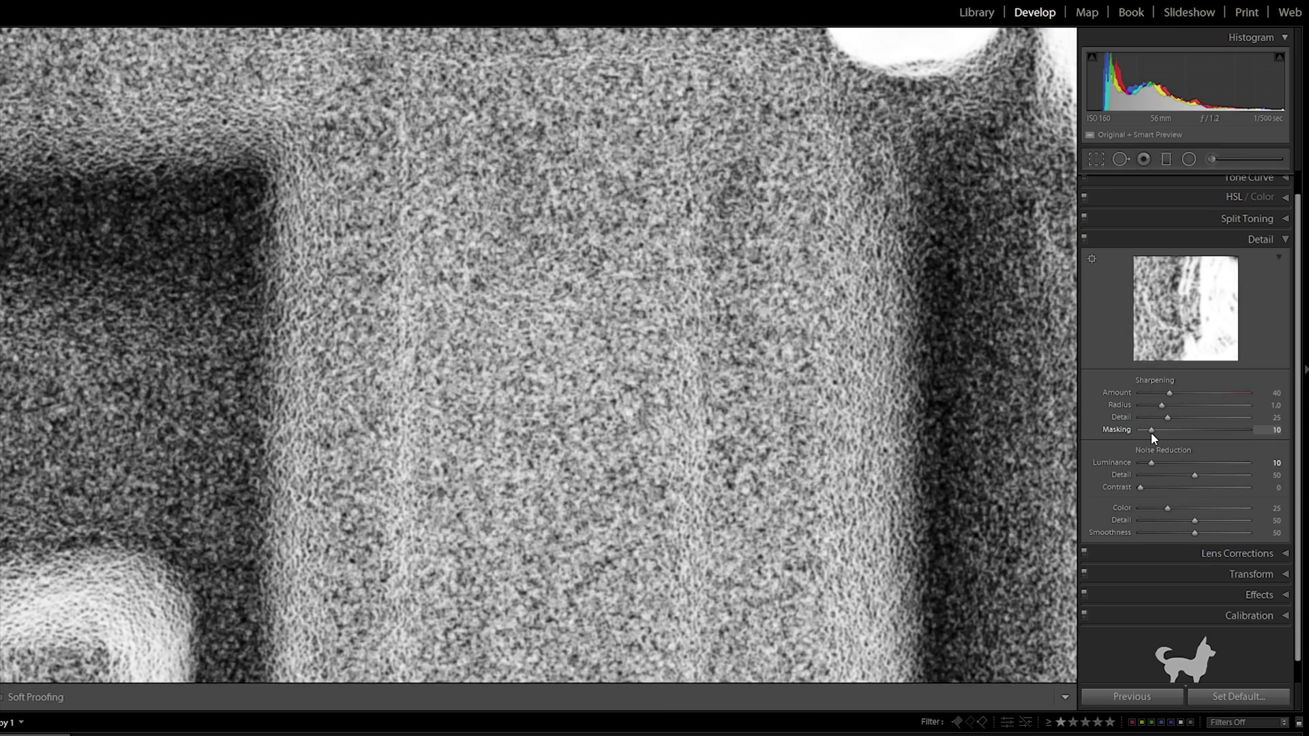
drag(1151, 434, 1217, 407)
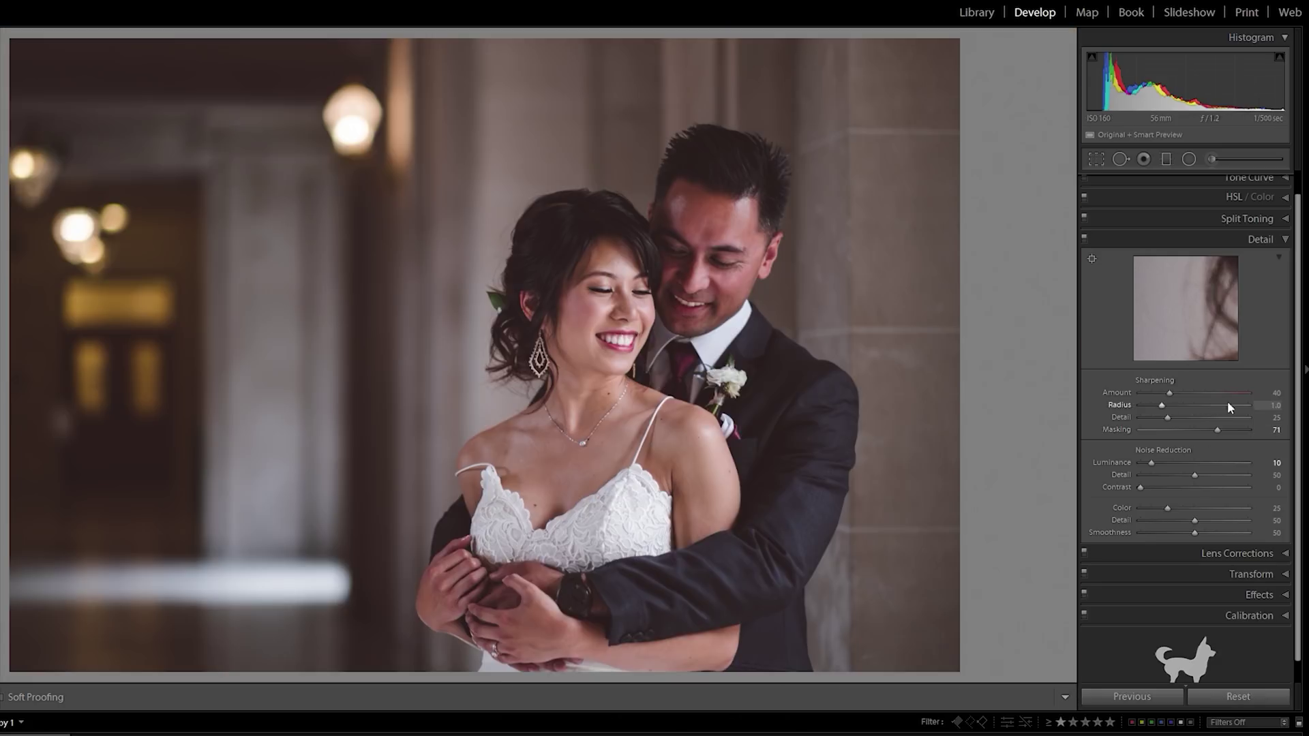
double_click(1217, 430)
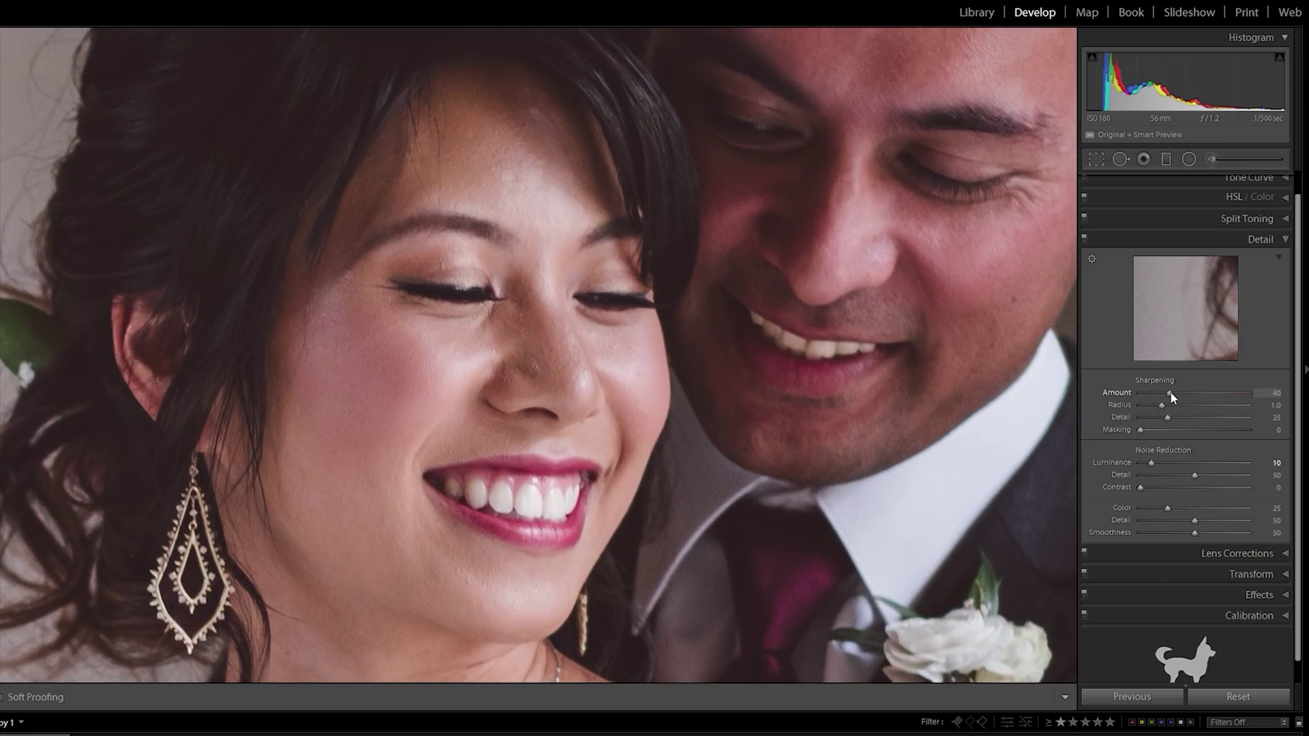
Compare the sharpening Amount at 0 and 150 on the zoomed-in faces and set it to 75
drag(1170, 395, 1139, 403)
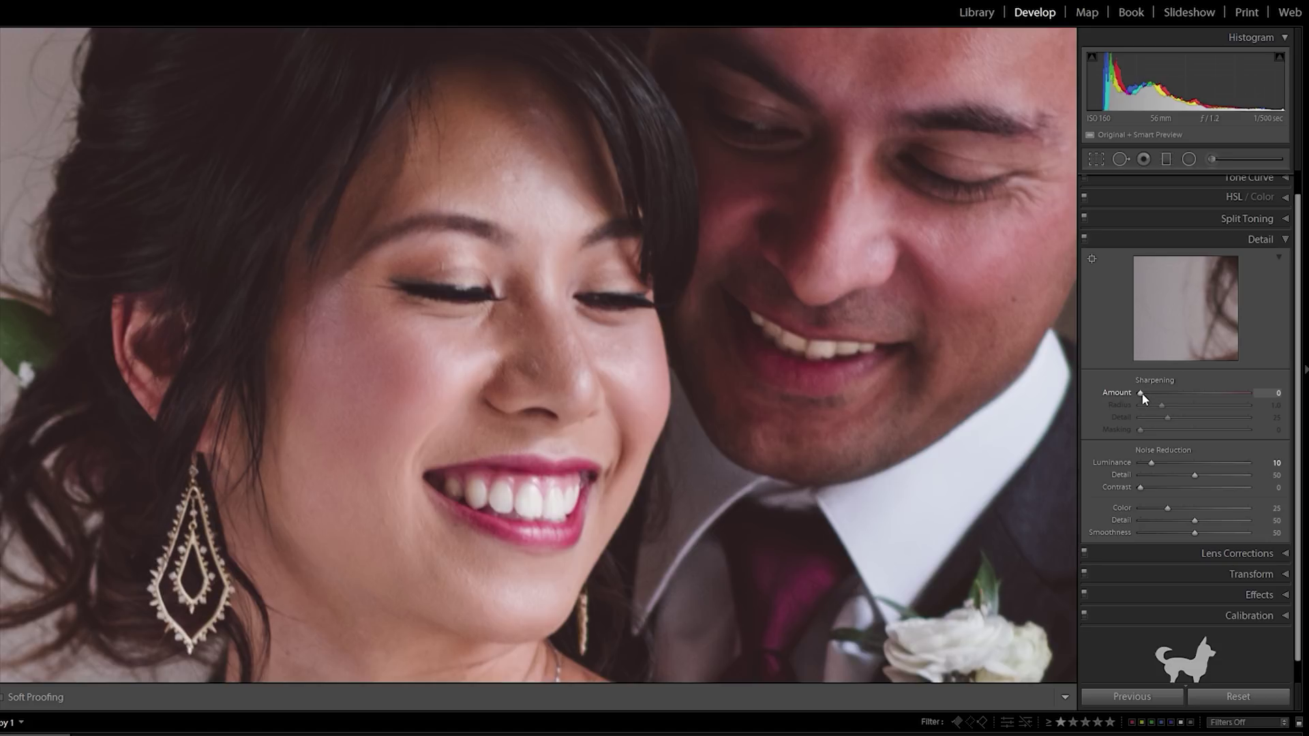
drag(1139, 394, 1207, 397)
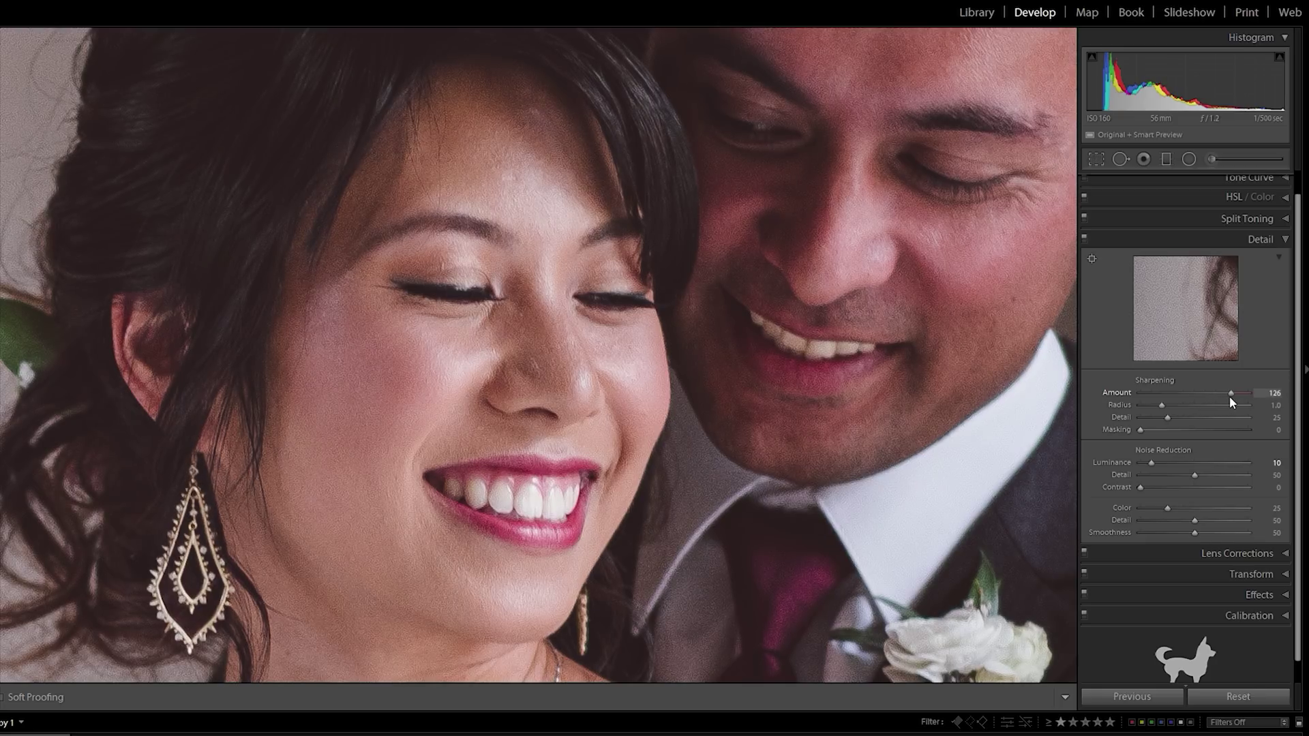
drag(1230, 397, 1238, 397)
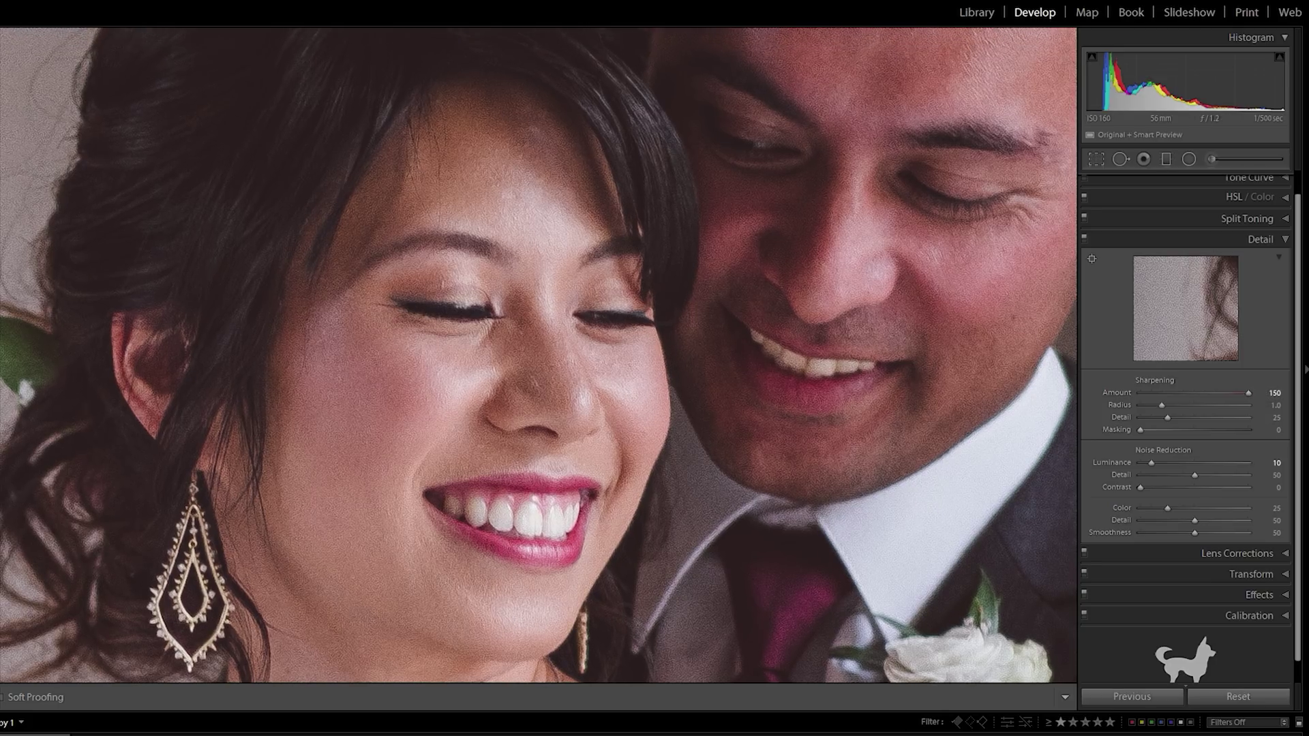
click(1270, 394)
text(75)
key(Return)
Try sharpening Detail at 0, raise it to 100, and lower the Amount to 29
drag(1144, 419, 1128, 427)
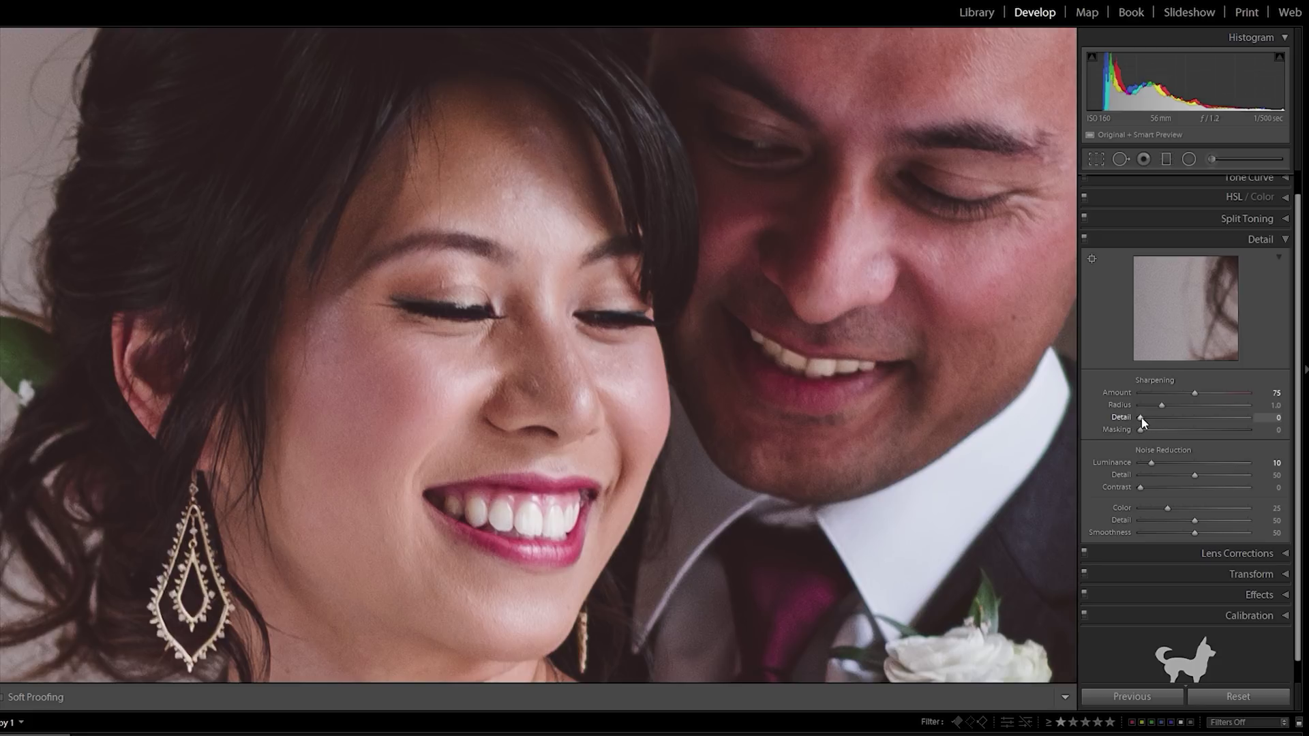
drag(1141, 418, 1299, 418)
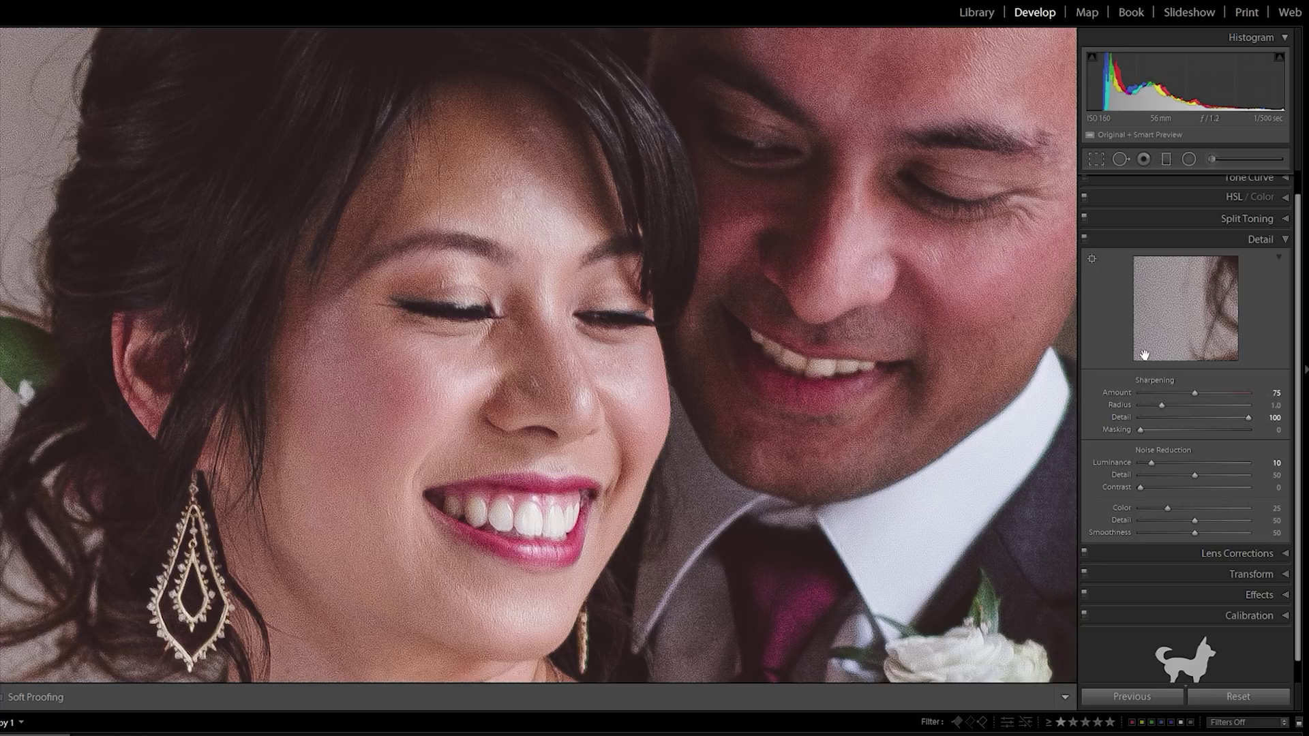
drag(1194, 394, 1167, 406)
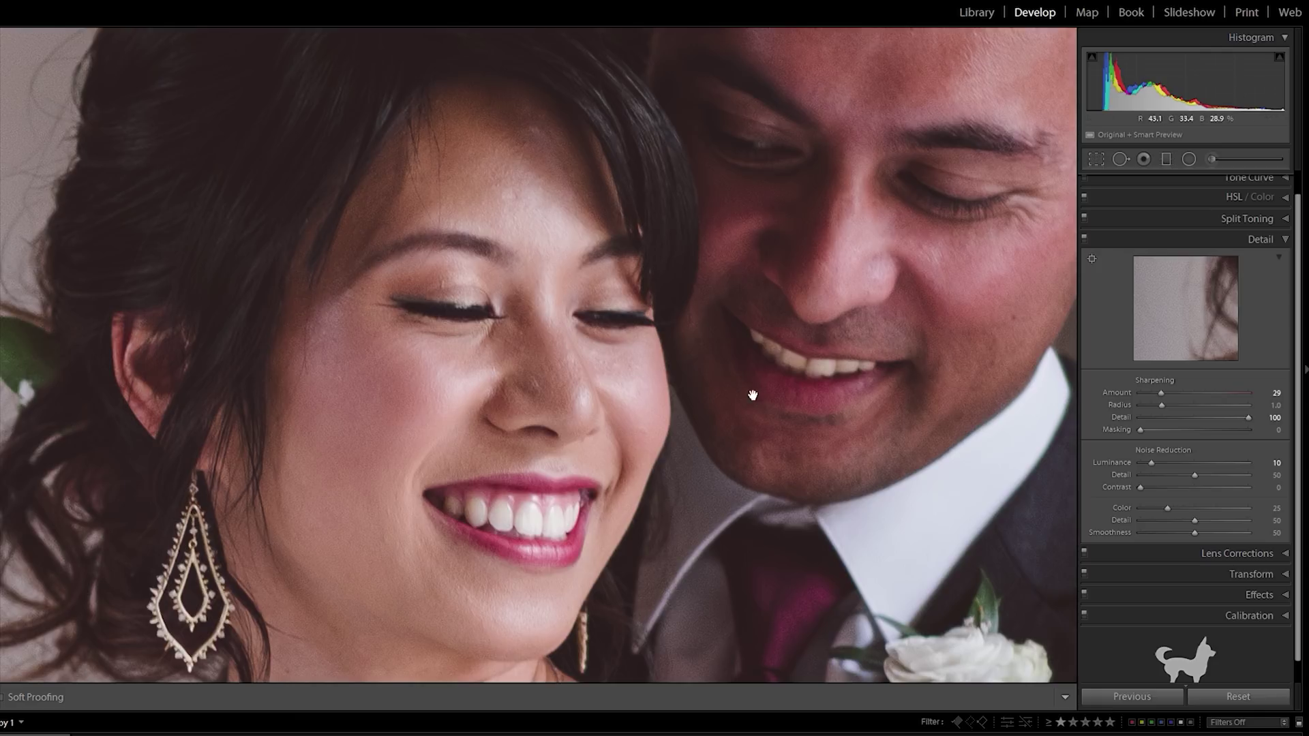
click(698, 389)
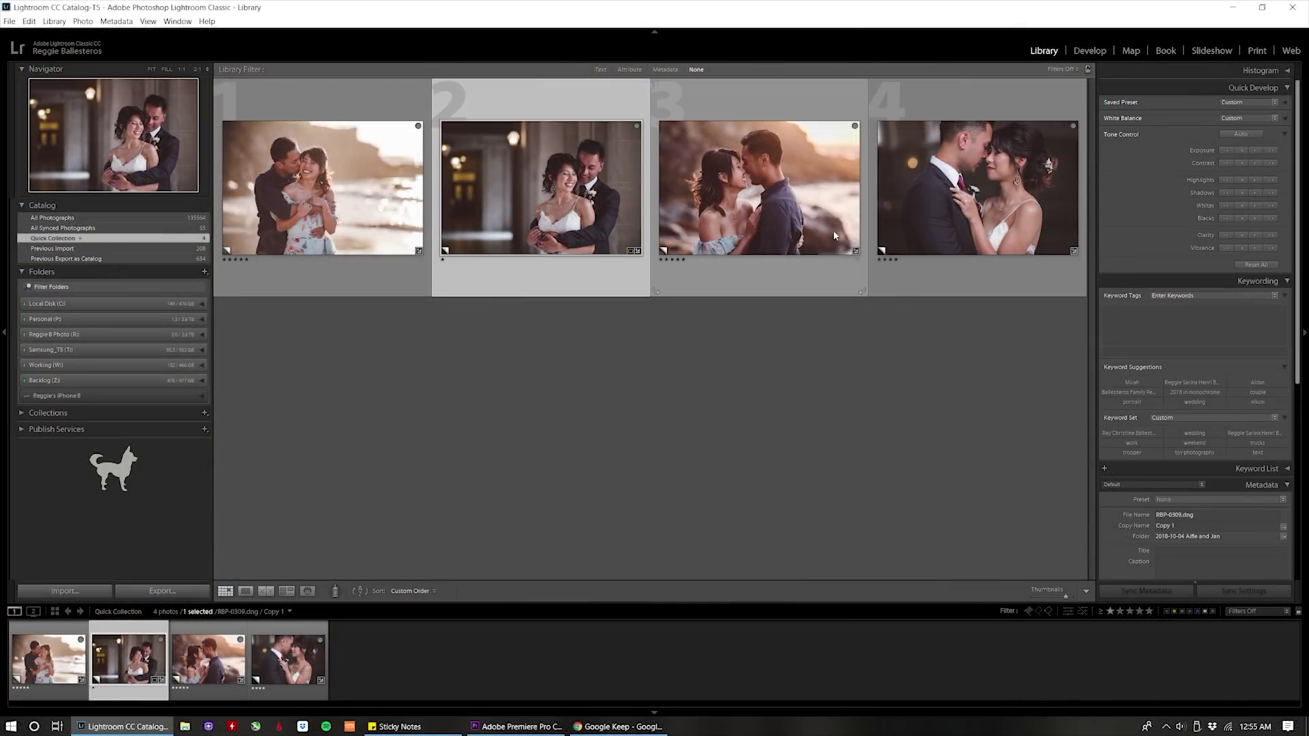
Check the camera info of the third Quick Collection photo, compare it with the fourth, and select only the fourth
mouse_move(781, 219)
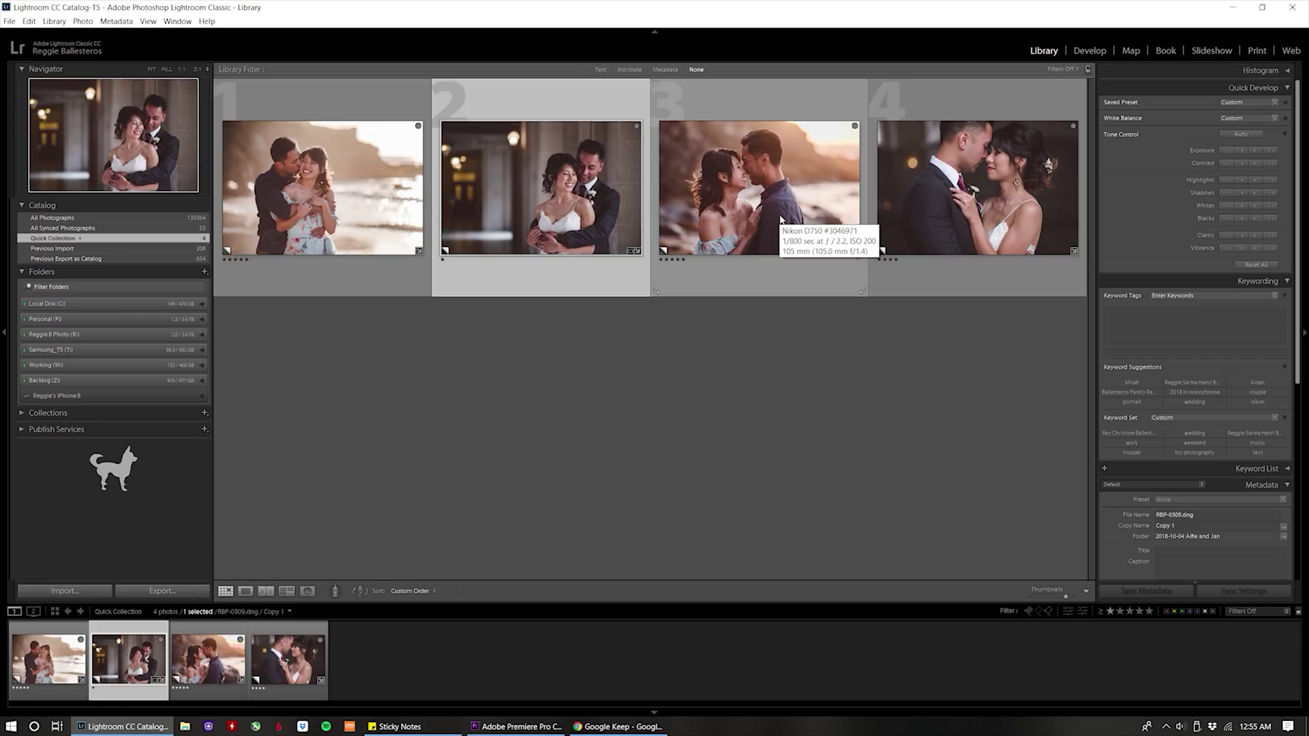
click(780, 219)
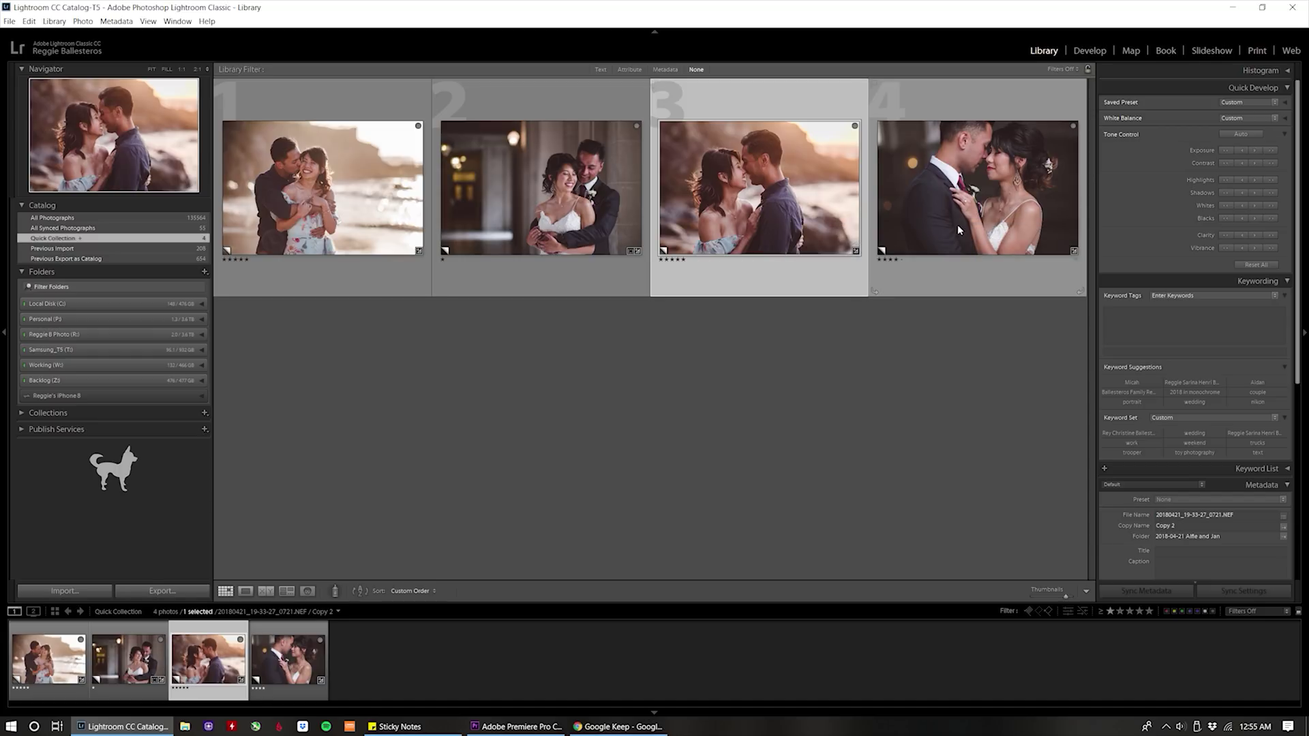
ctrl+click(958, 224)
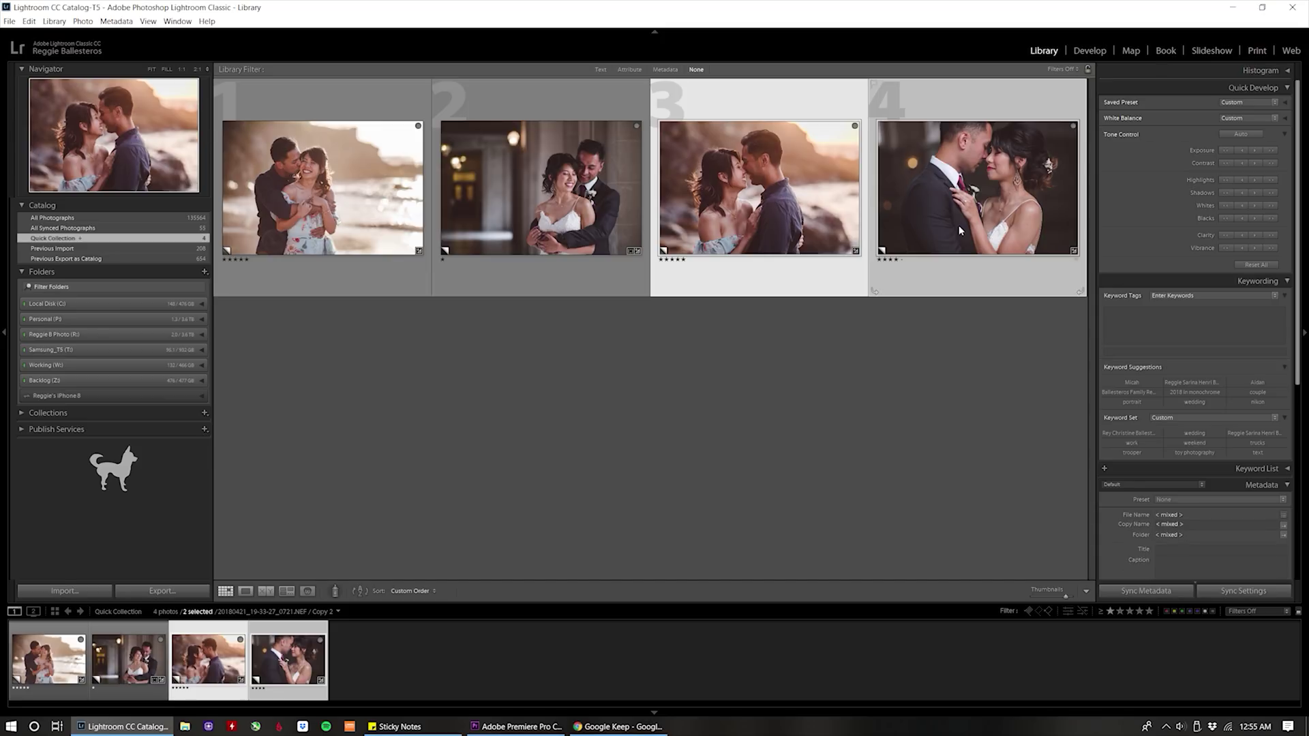
click(824, 270)
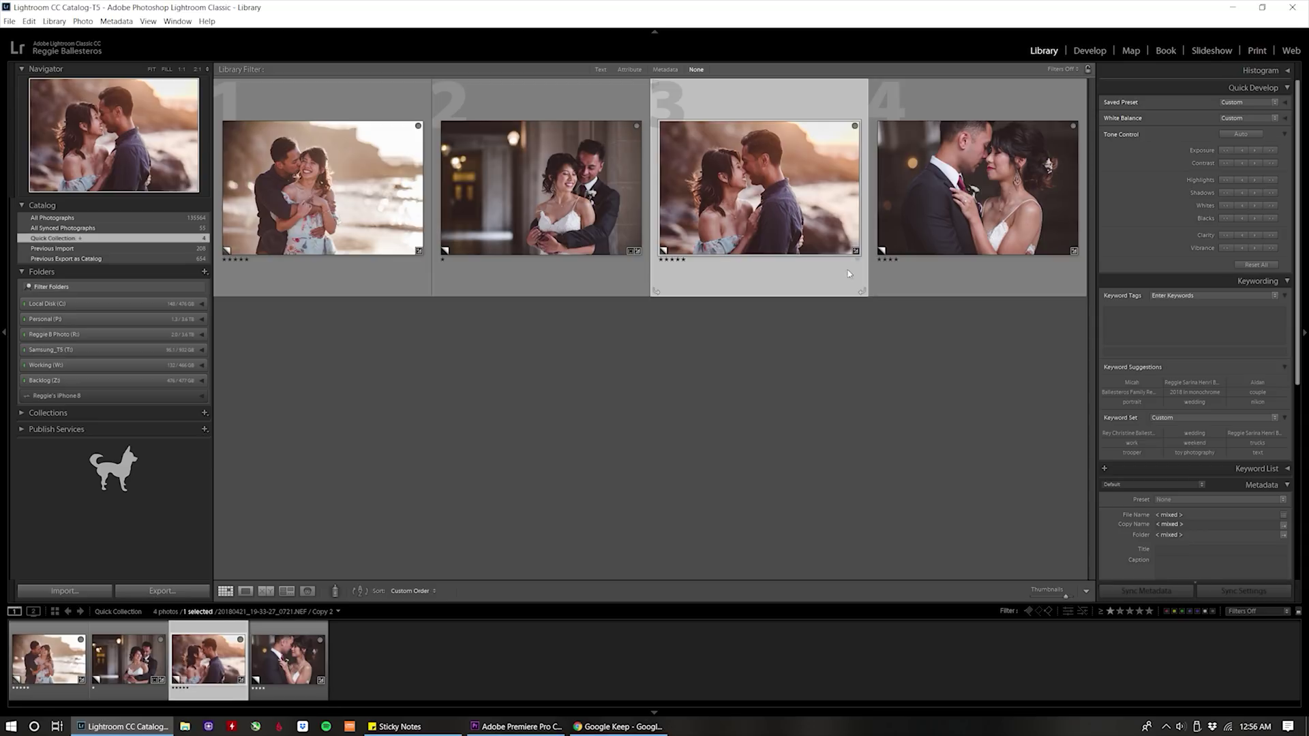
click(997, 240)
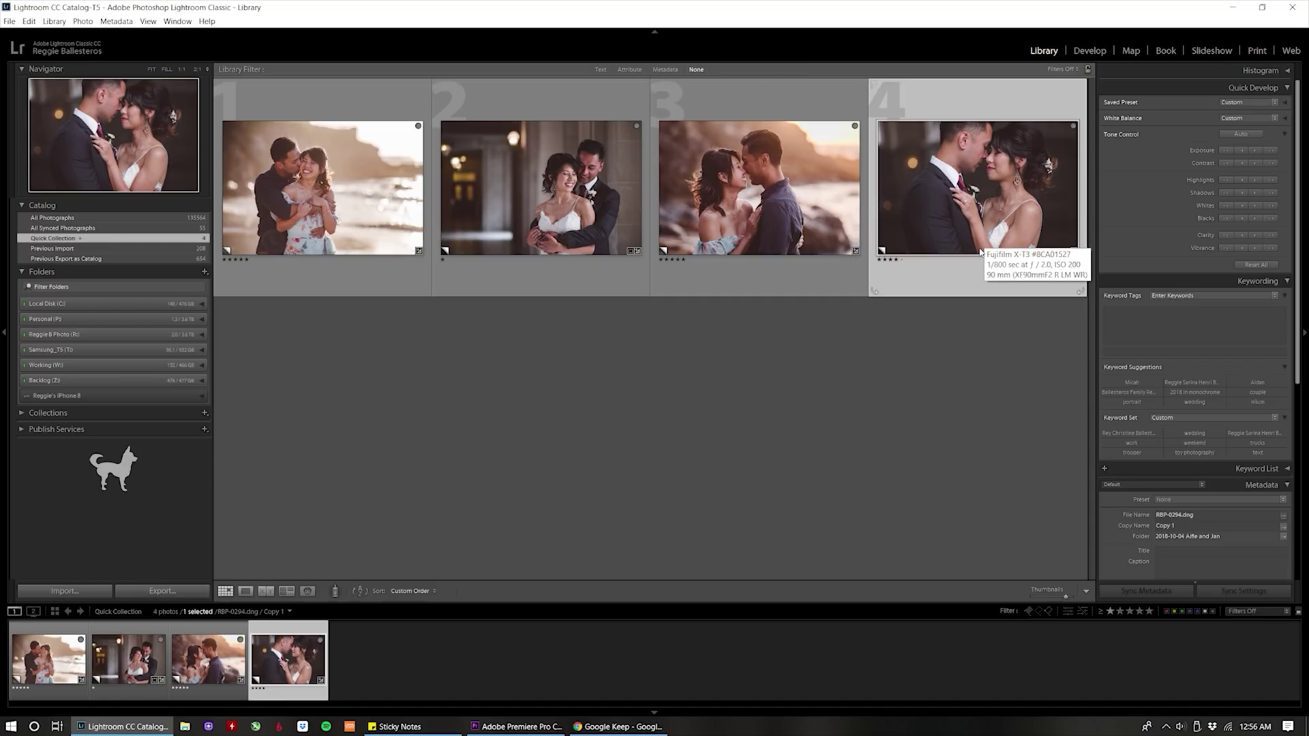
Open the selected wedding portrait in the Develop module and show its camera and exposure info overlay
key(d)
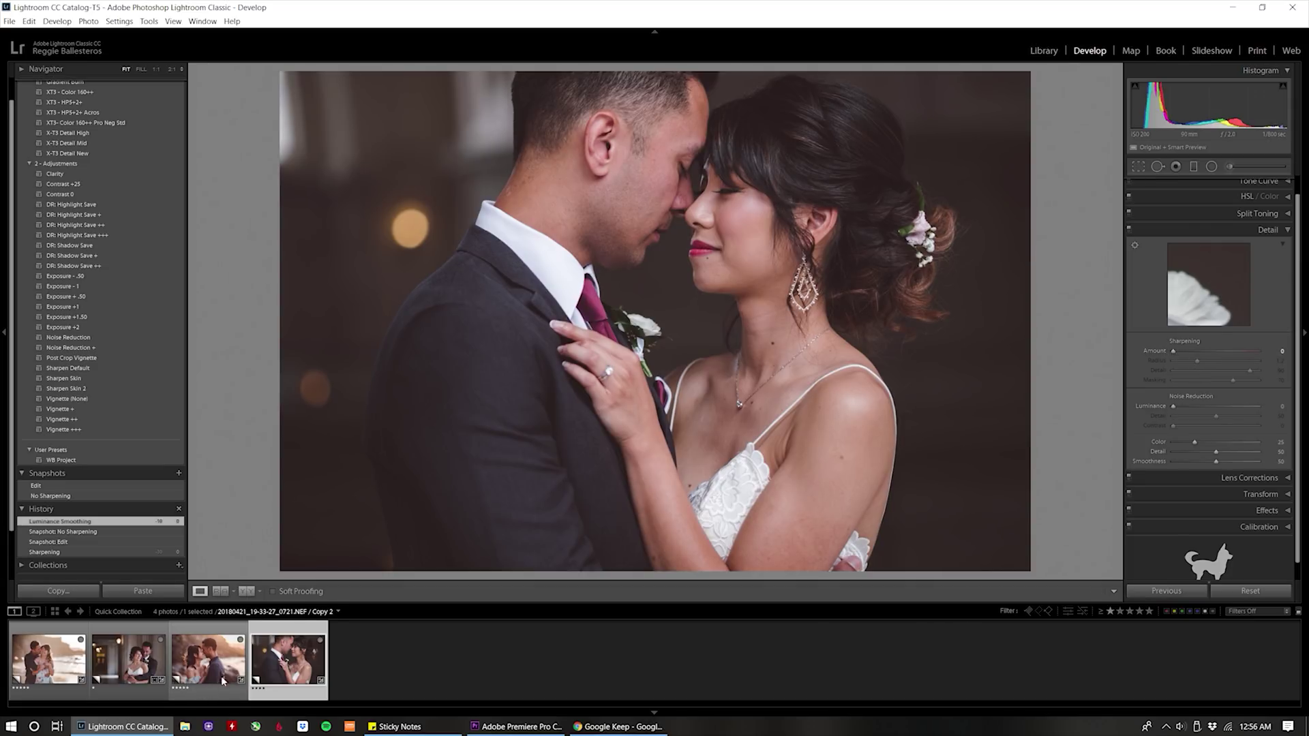
key(i)
key(i)
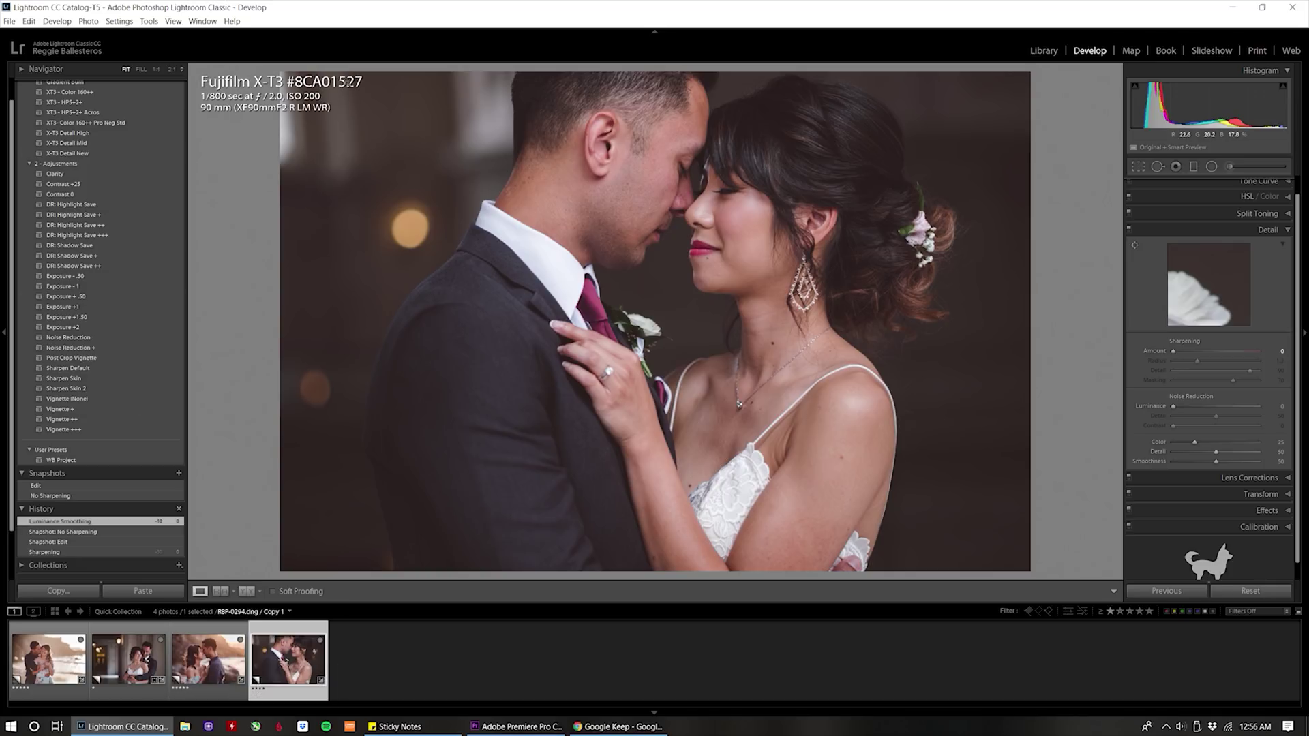
Select the third and fourth Quick Collection photos and show them side by side in Compare view
click(214, 672)
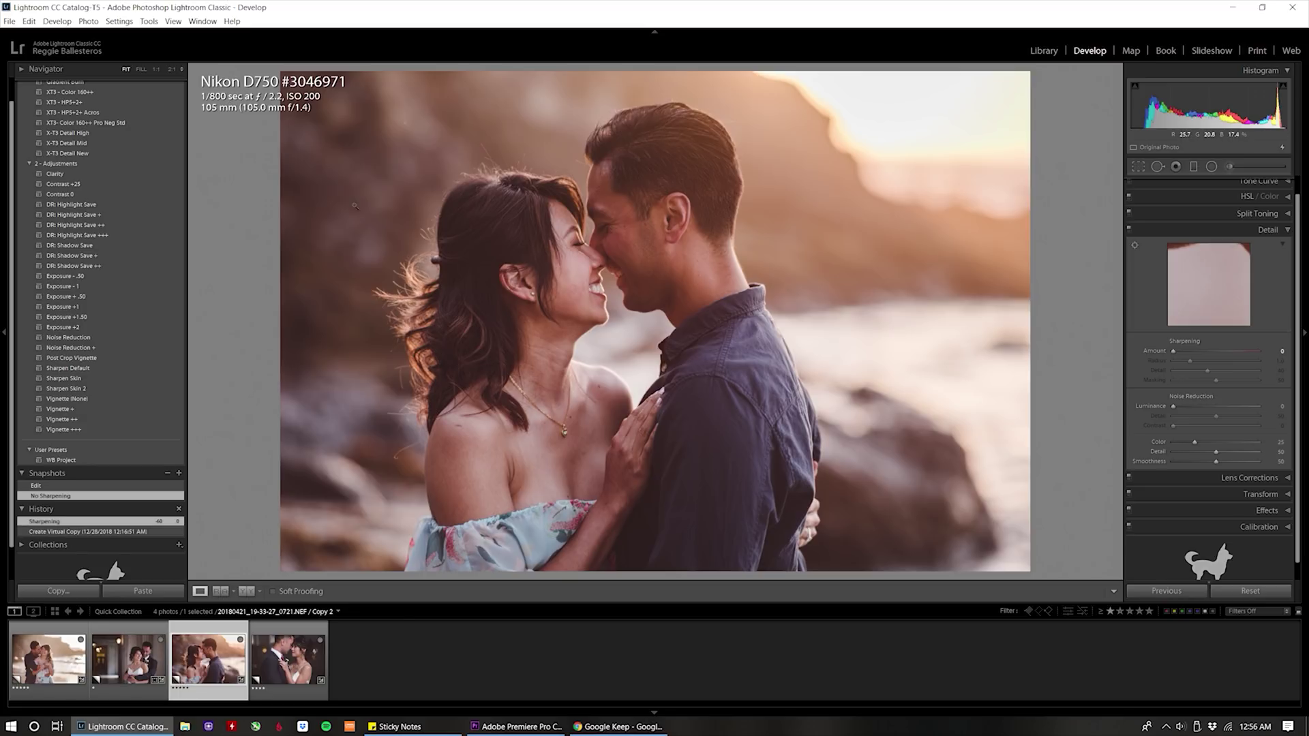
ctrl+click(286, 658)
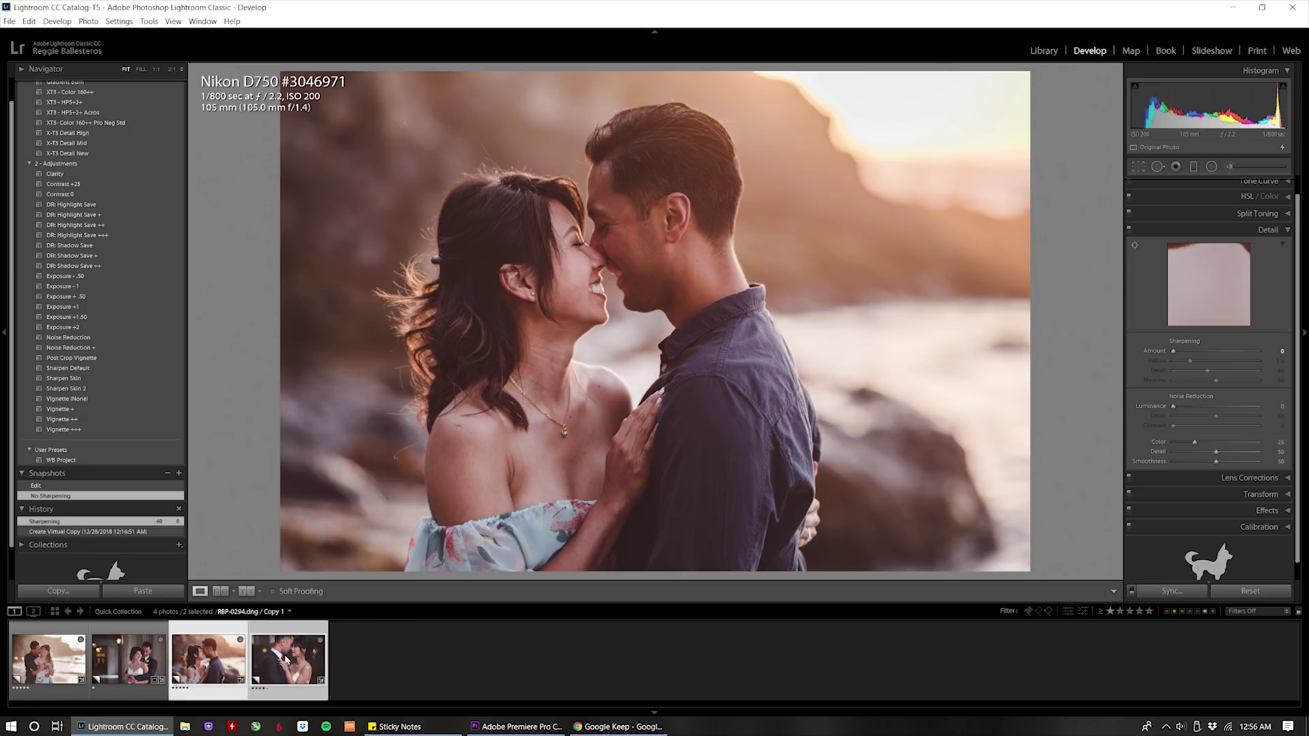
key(c)
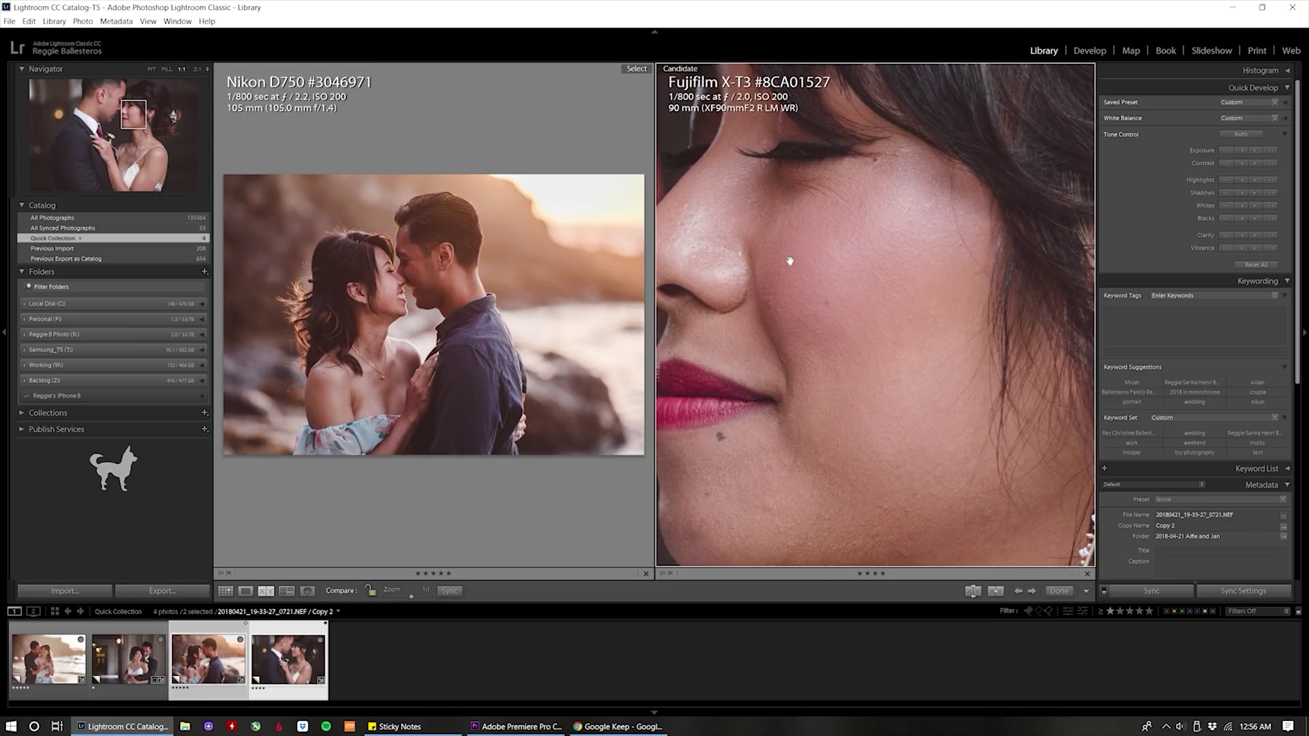
Zoom both compared portraits to 1:1 and frame the faces for a side-by-side detail check
click(825, 268)
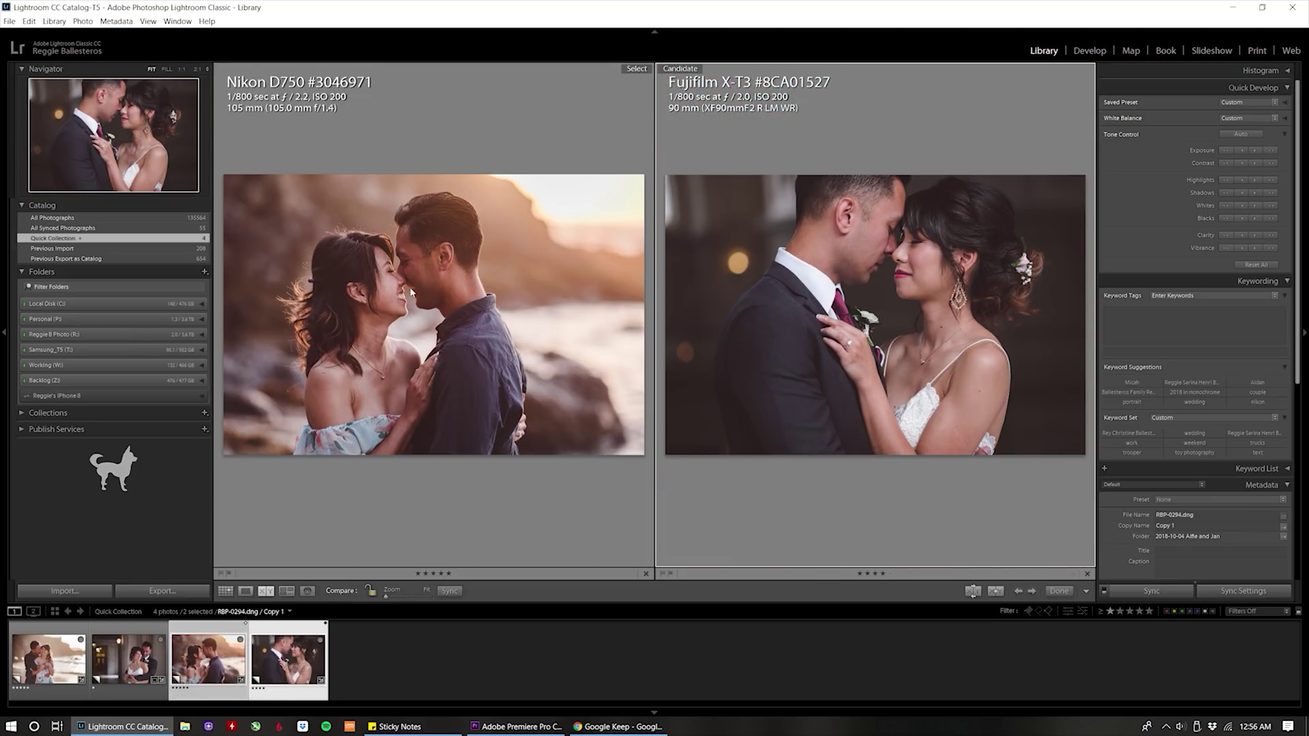
click(411, 291)
click(404, 287)
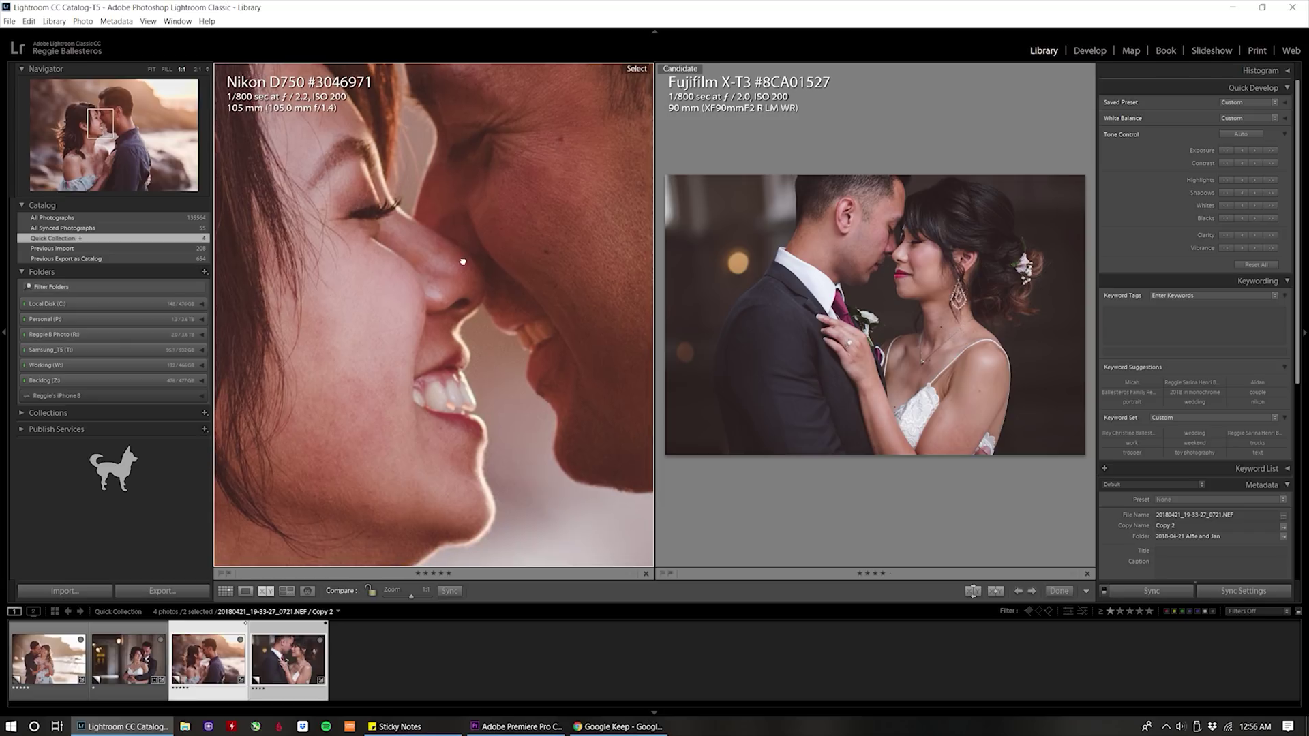
click(877, 257)
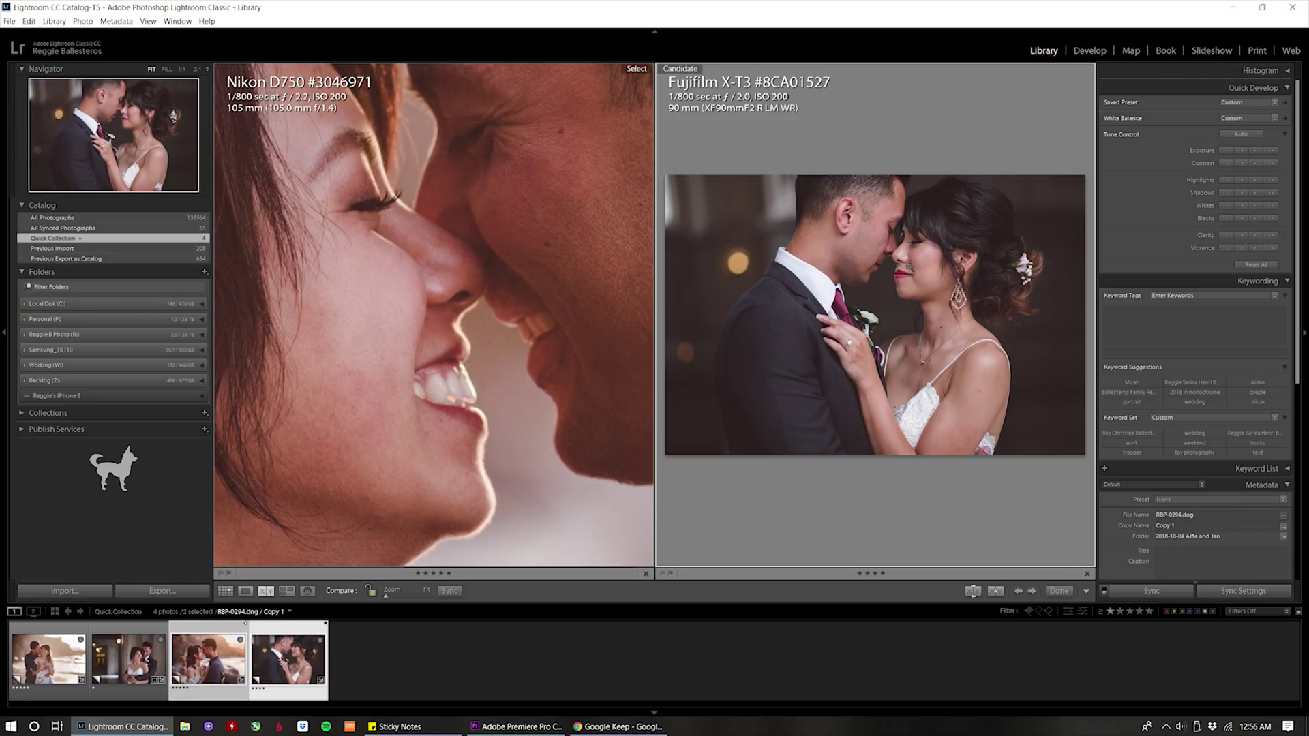
click(870, 254)
drag(870, 253, 805, 264)
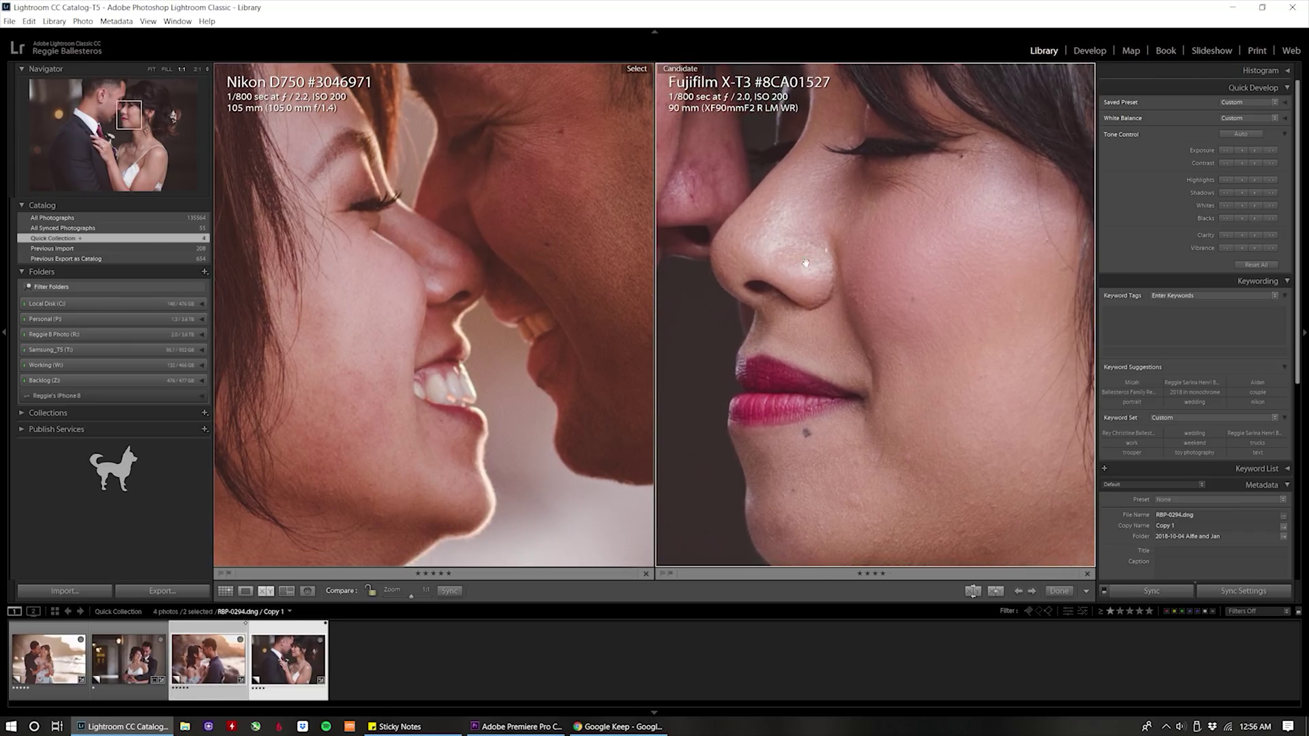
drag(870, 300, 858, 476)
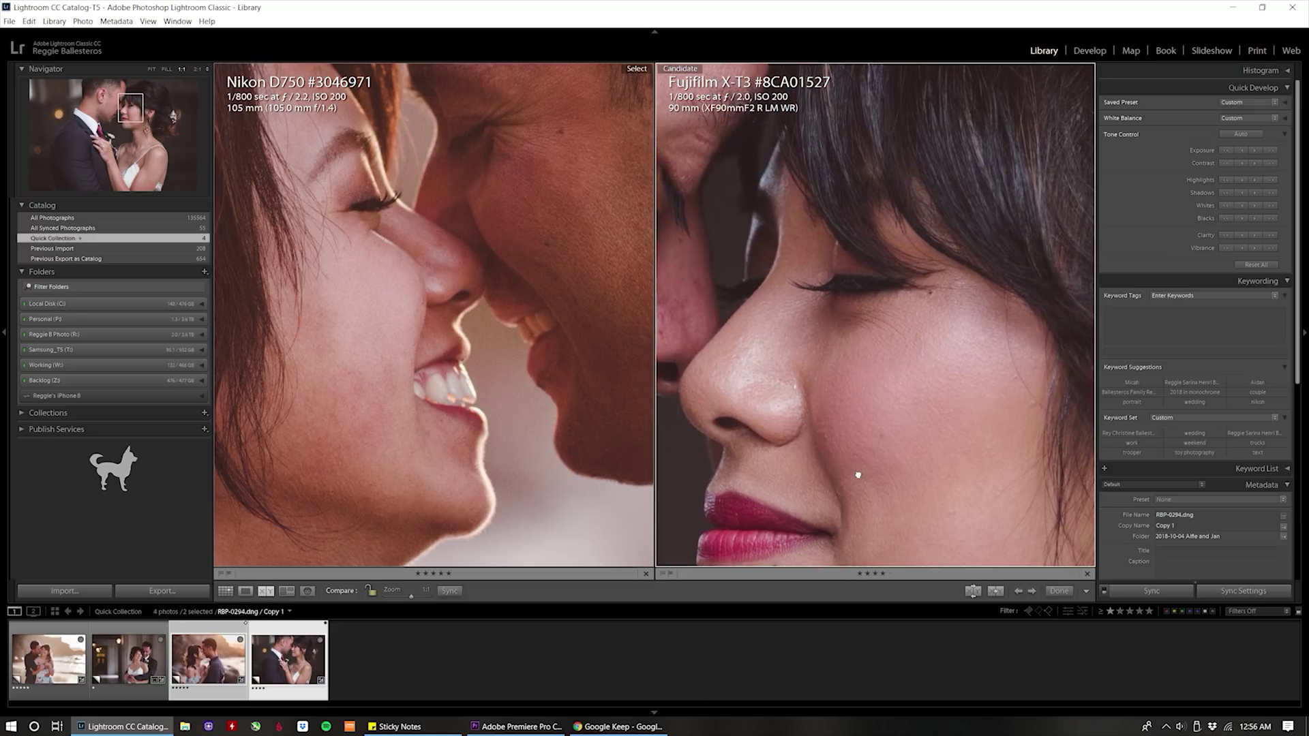
Examine the skin, eyelashes and hair detail across both unsharpened portraits, and return both to the fit view
click(461, 321)
drag(461, 321, 459, 293)
drag(820, 409, 805, 205)
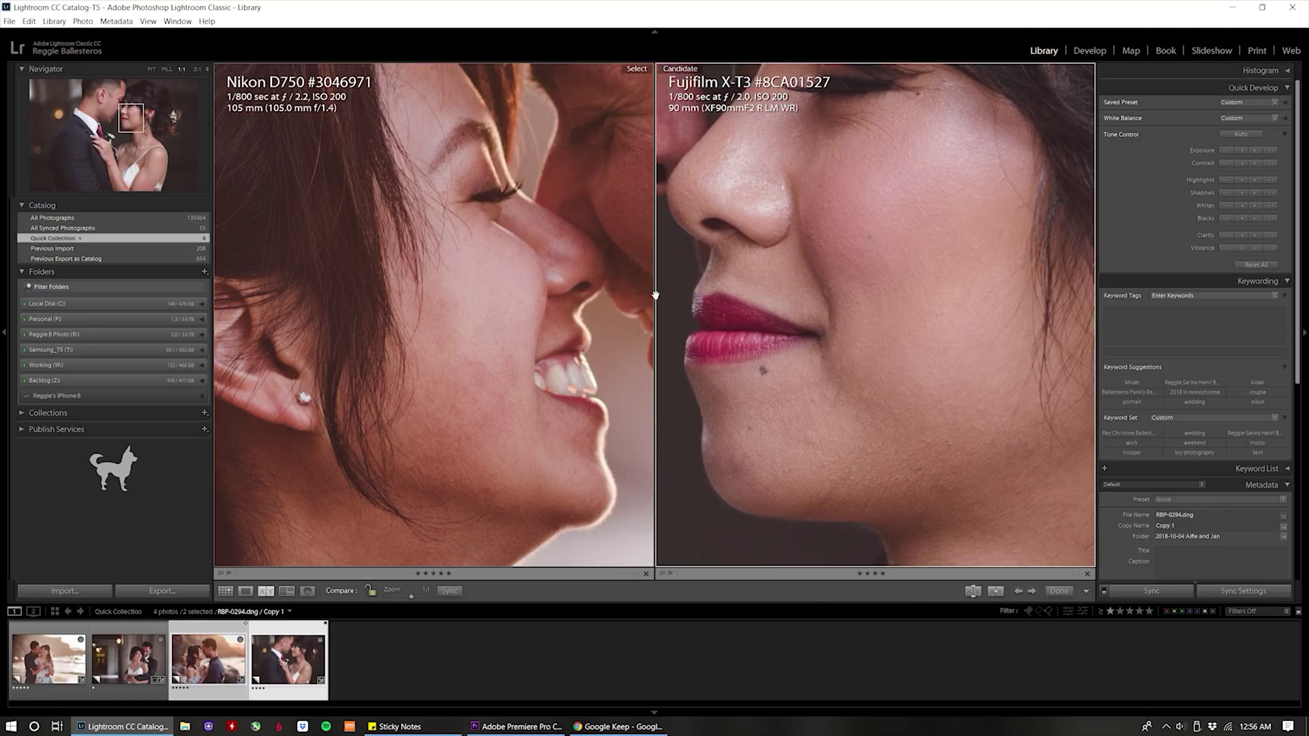
drag(455, 321, 408, 293)
drag(921, 286, 945, 406)
drag(379, 306, 334, 300)
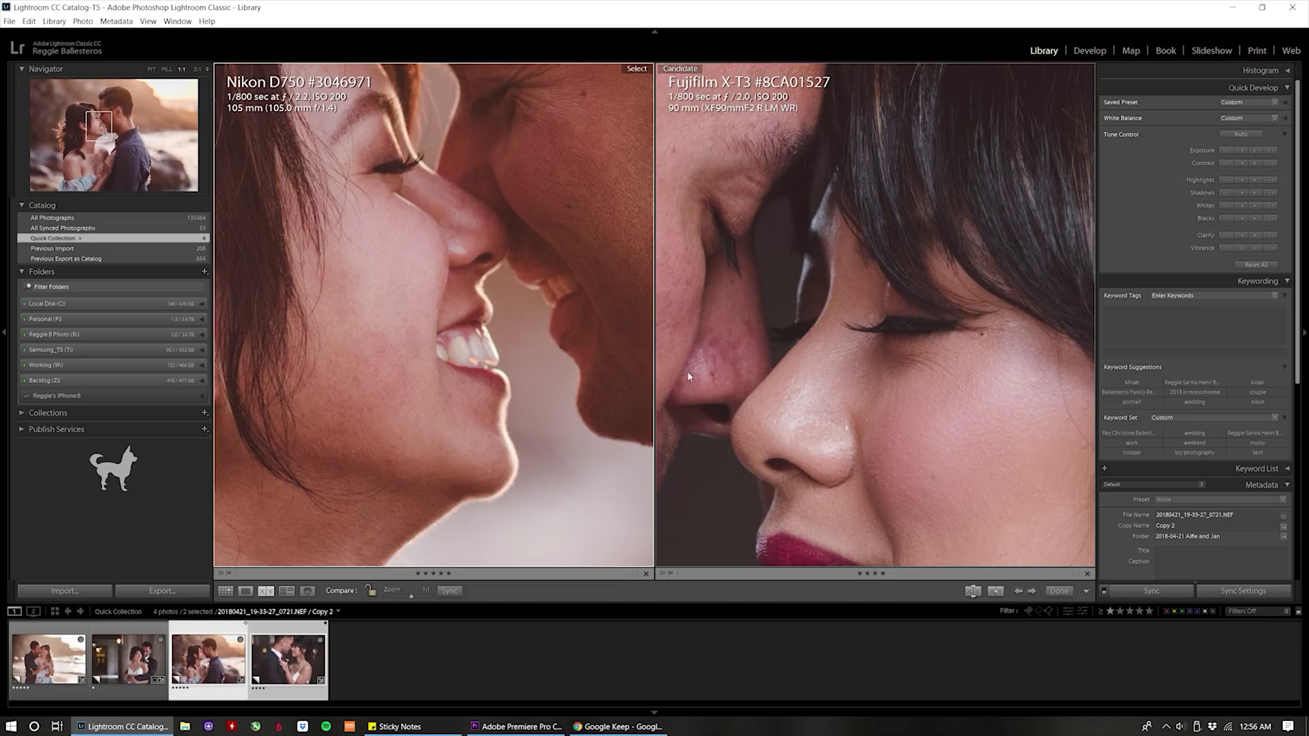
drag(476, 344, 460, 347)
drag(477, 296, 492, 344)
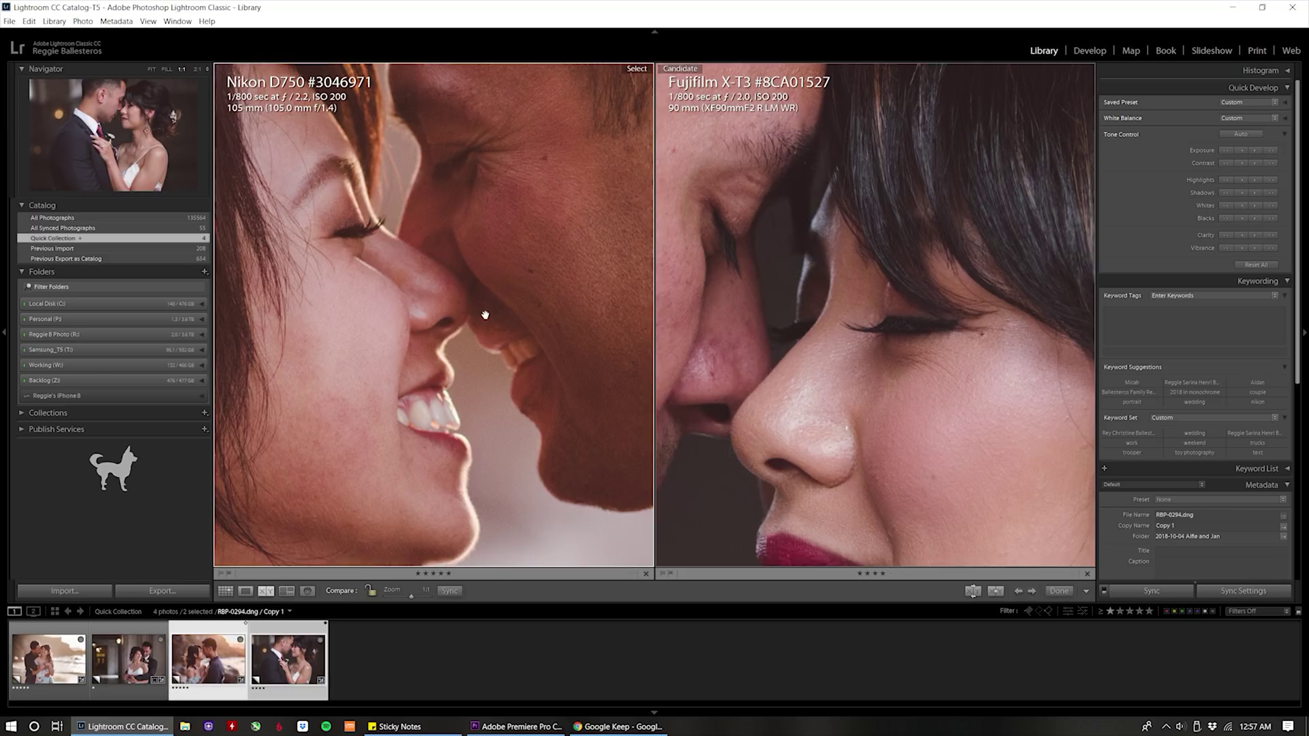
click(515, 327)
click(705, 334)
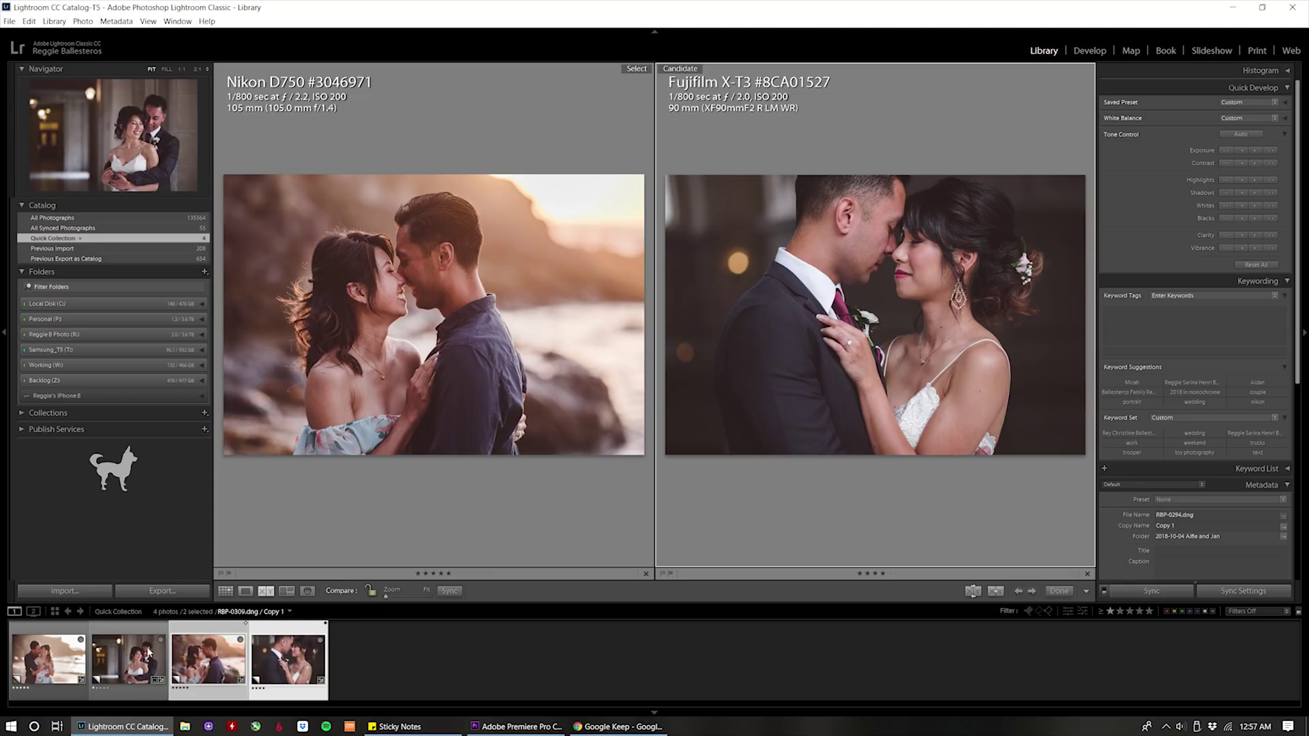
Return to the grid and open the second Quick Collection photo in the Develop module
click(225, 590)
click(564, 281)
click(328, 280)
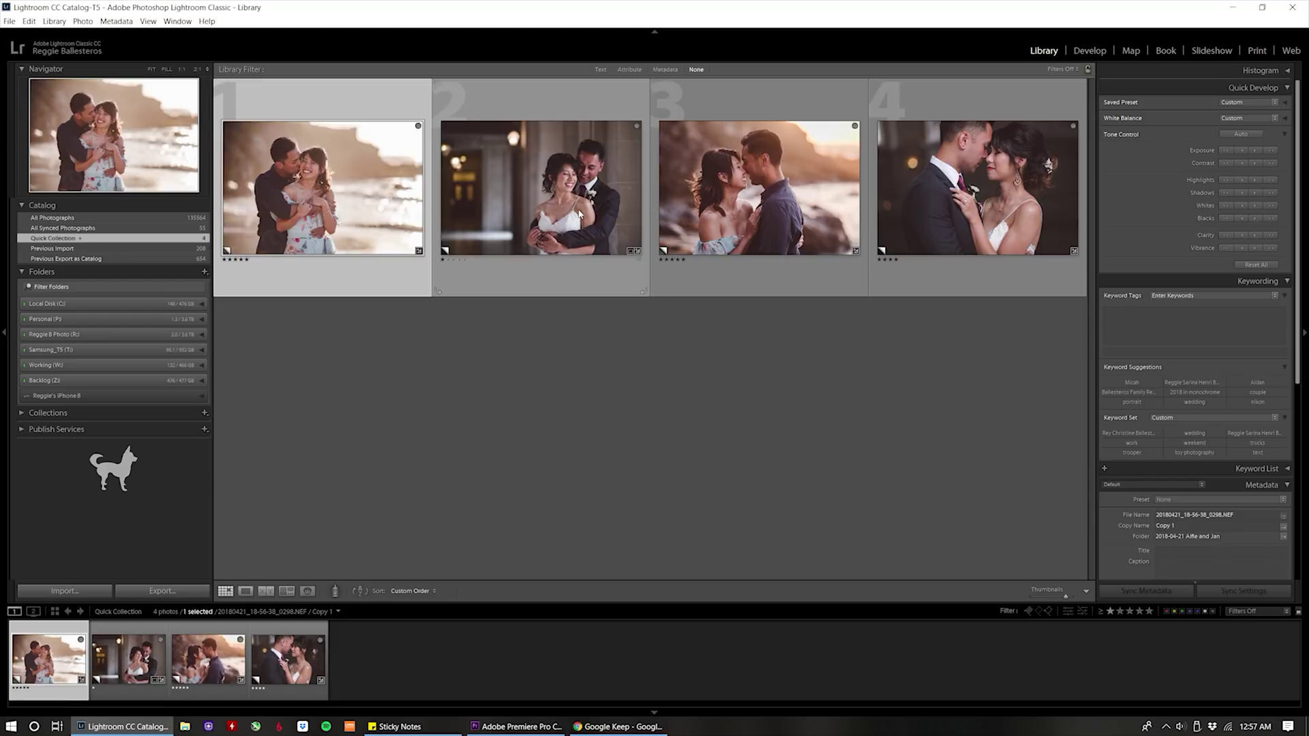
double_click(497, 283)
key(d)
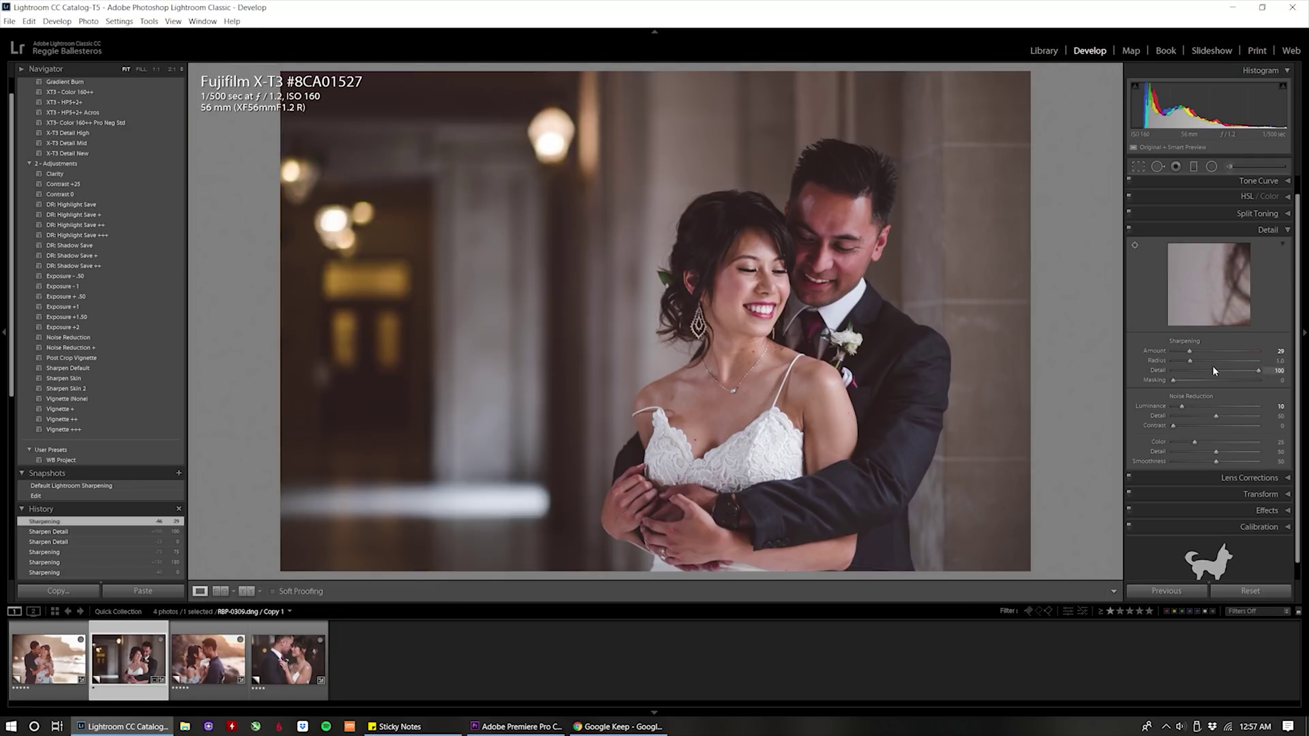
Set the sharpening Amount to 150 on the second photo and inspect the couple's faces at 1:1
drag(1190, 356, 1291, 369)
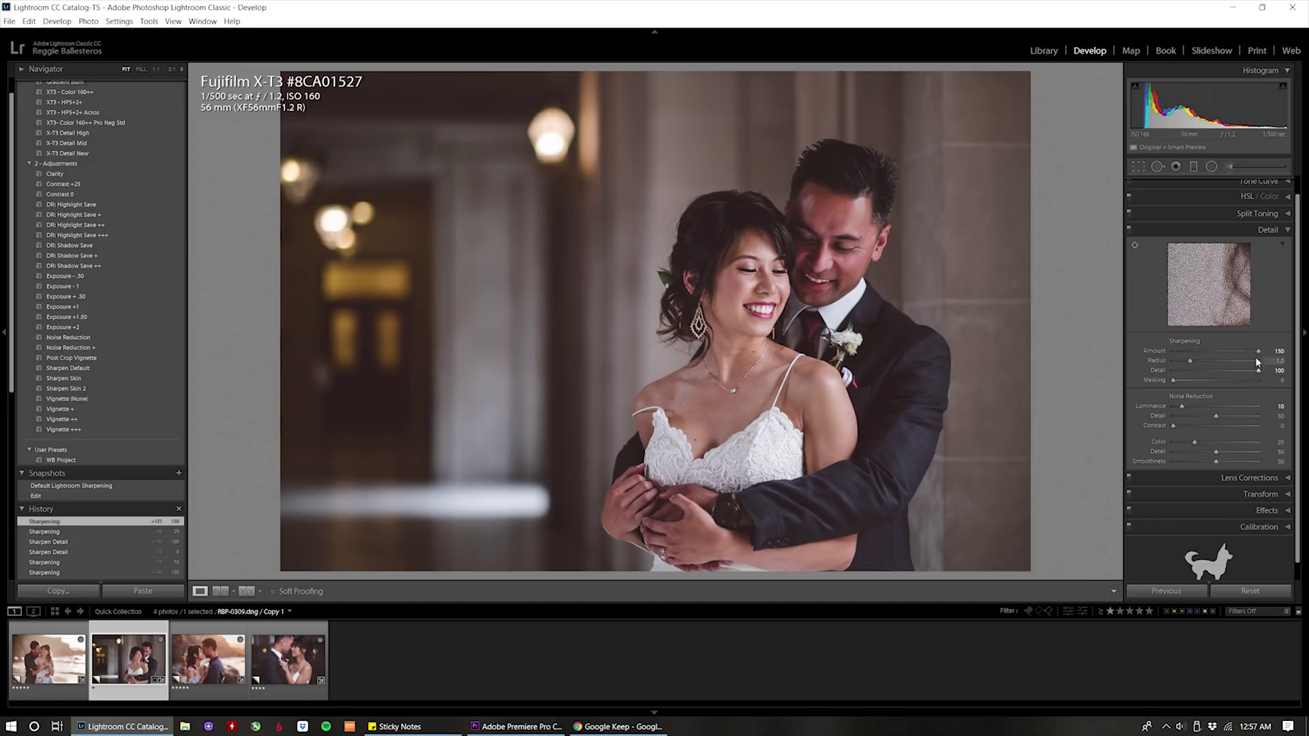
click(157, 70)
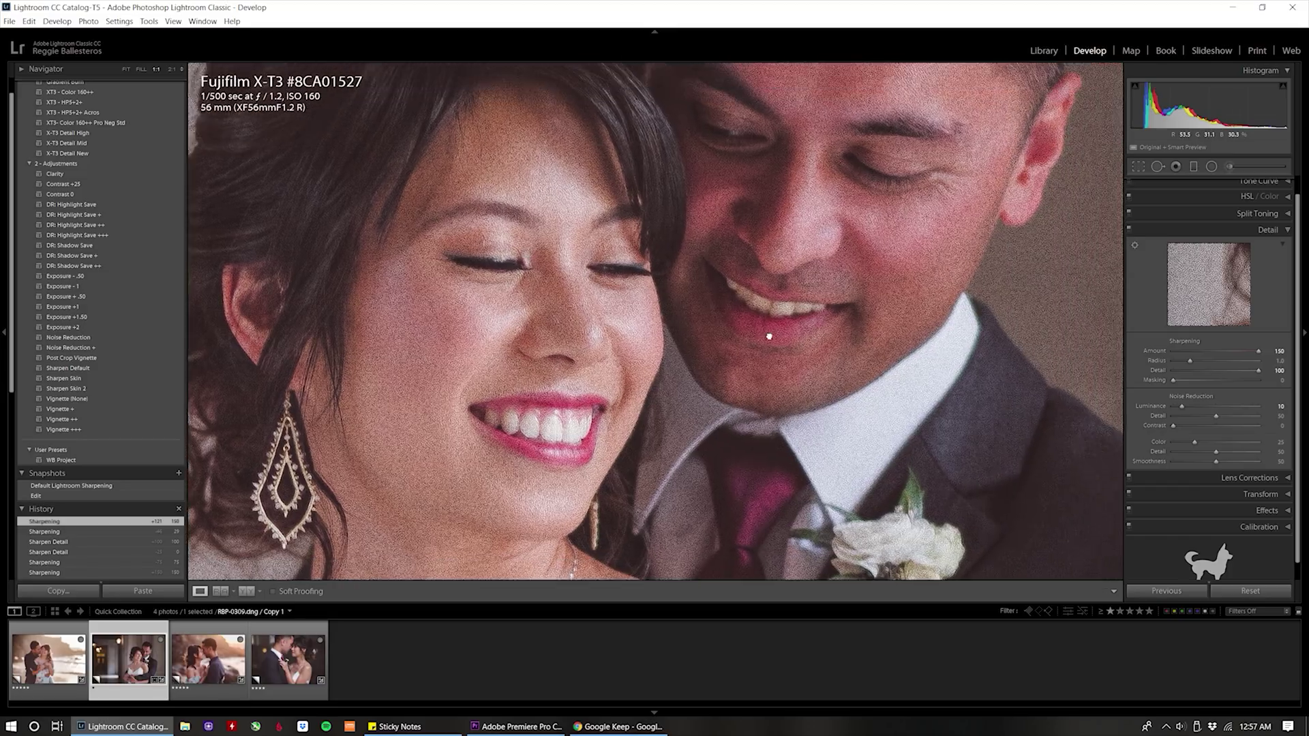
drag(768, 336, 838, 279)
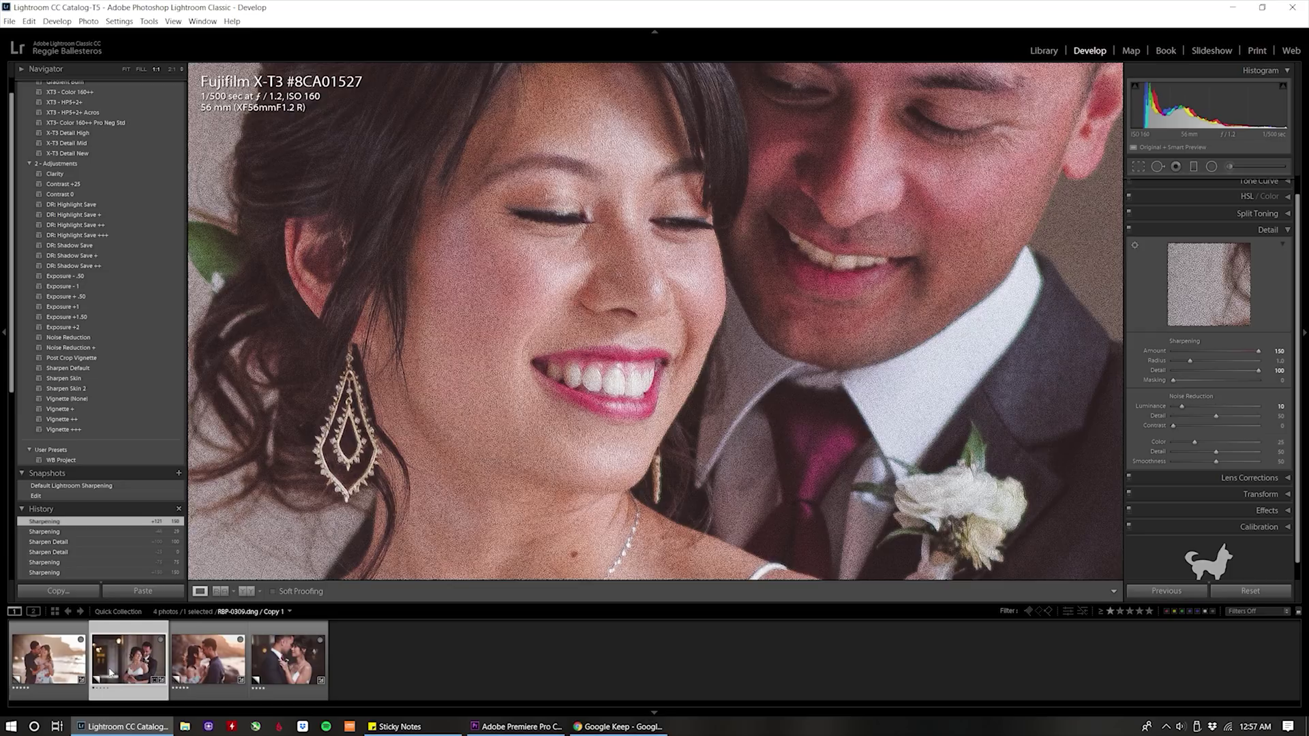
click(678, 355)
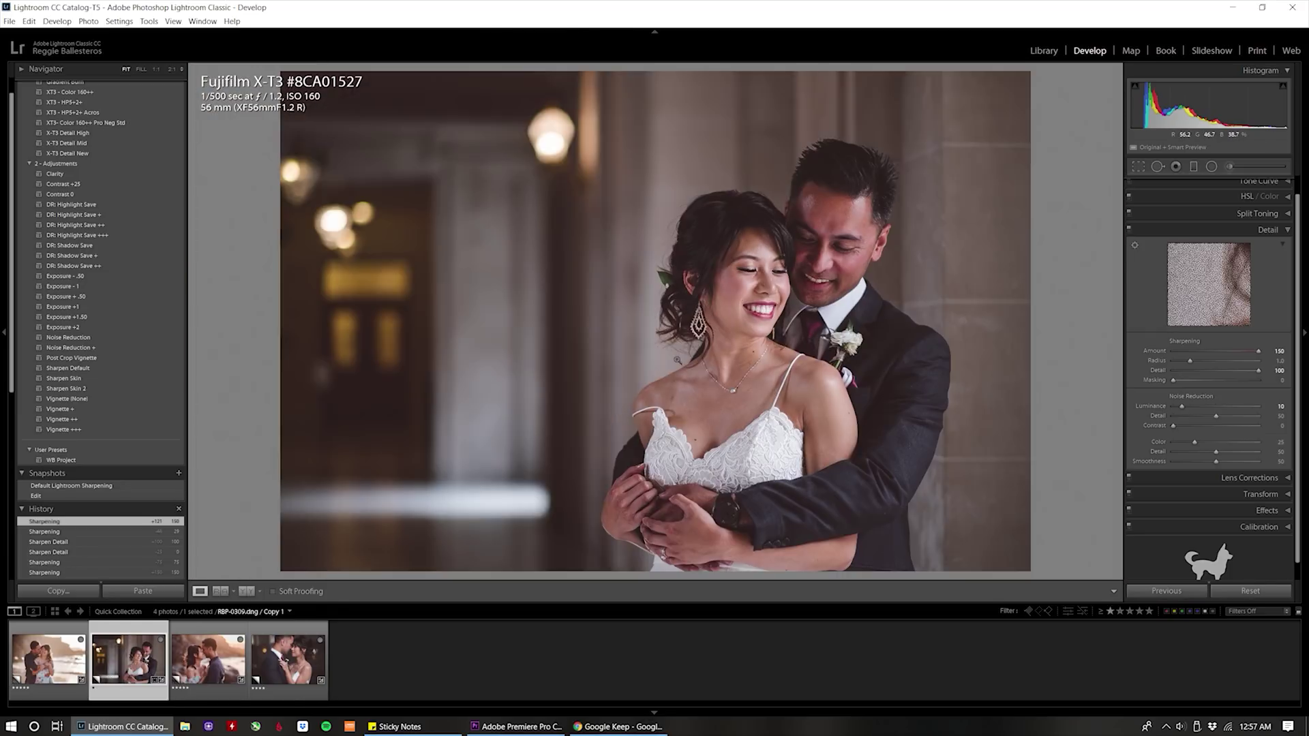
On the first beach portrait, set sharpening Amount to 150 and Detail to 100, and inspect the faces at 1:1
click(53, 661)
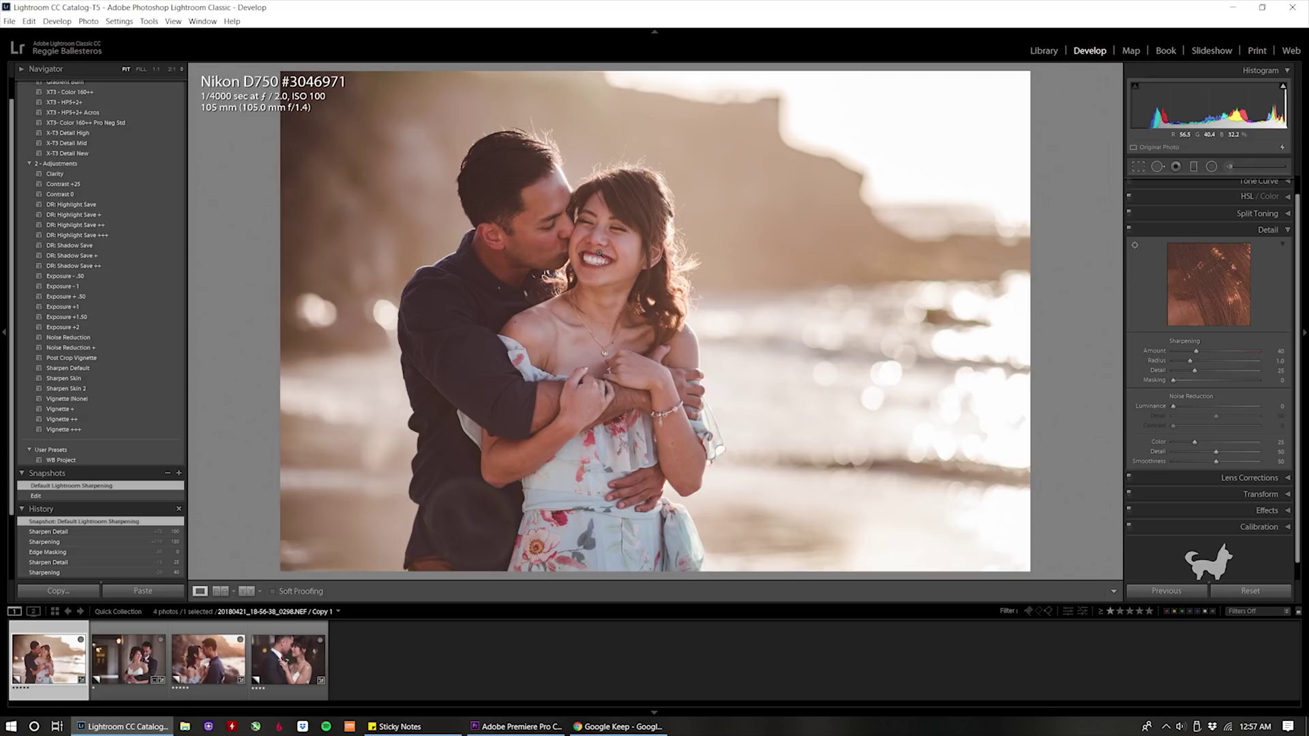
click(601, 241)
drag(1196, 350, 1290, 358)
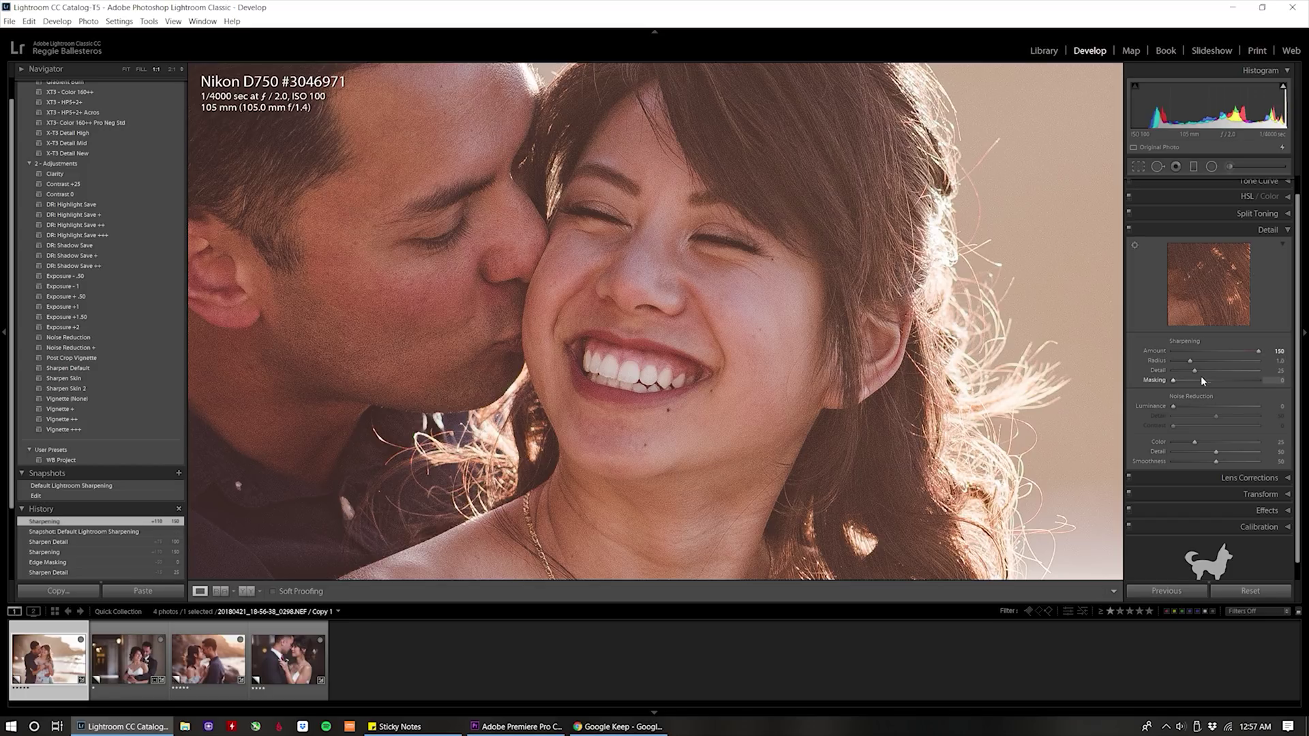
drag(1197, 372, 1290, 383)
drag(816, 282, 890, 333)
drag(740, 319, 784, 240)
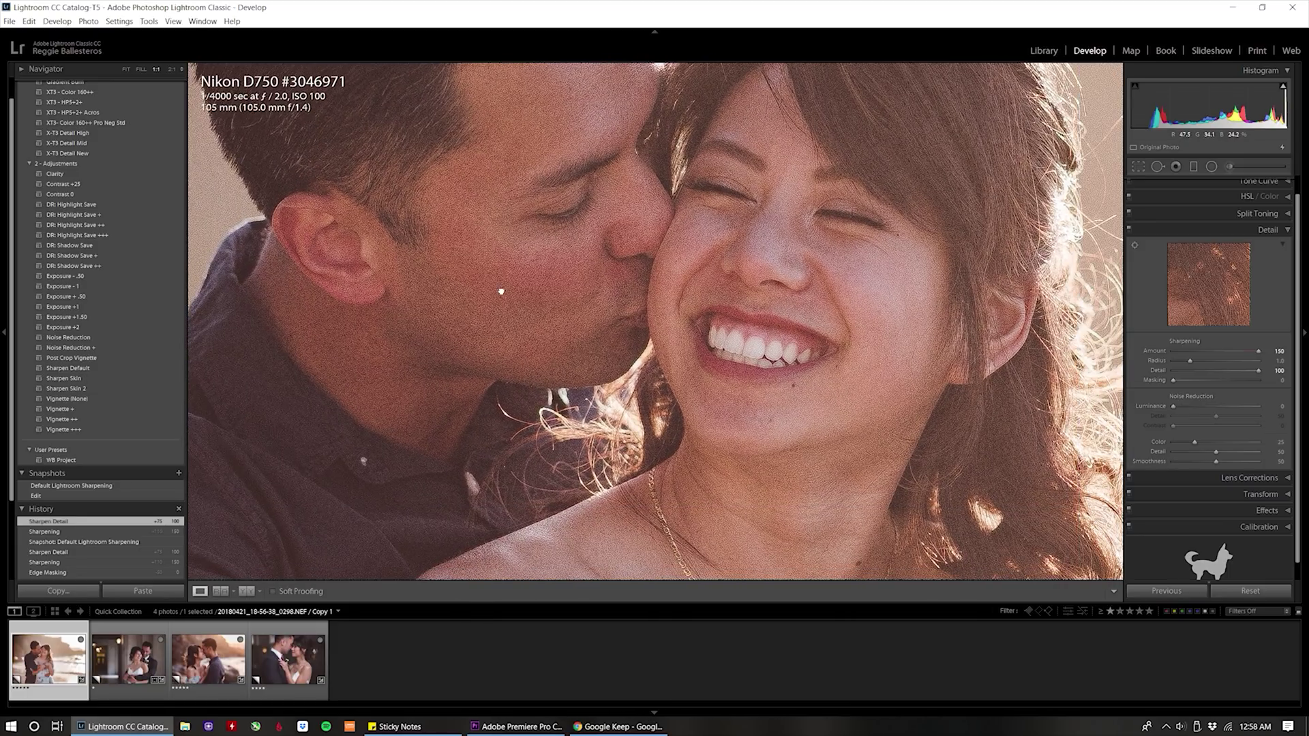
drag(821, 379, 716, 406)
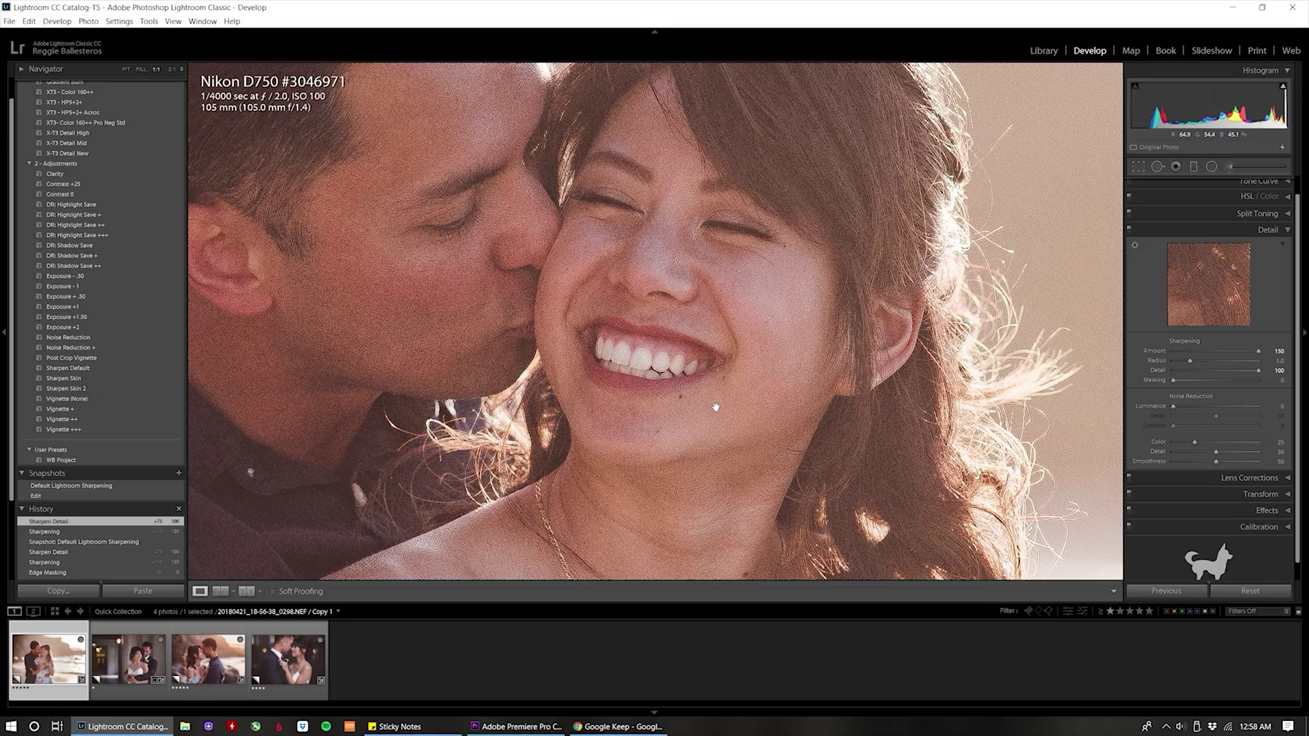
Show the first and second photos in Compare view with the women's faces at 1:1
key(c)
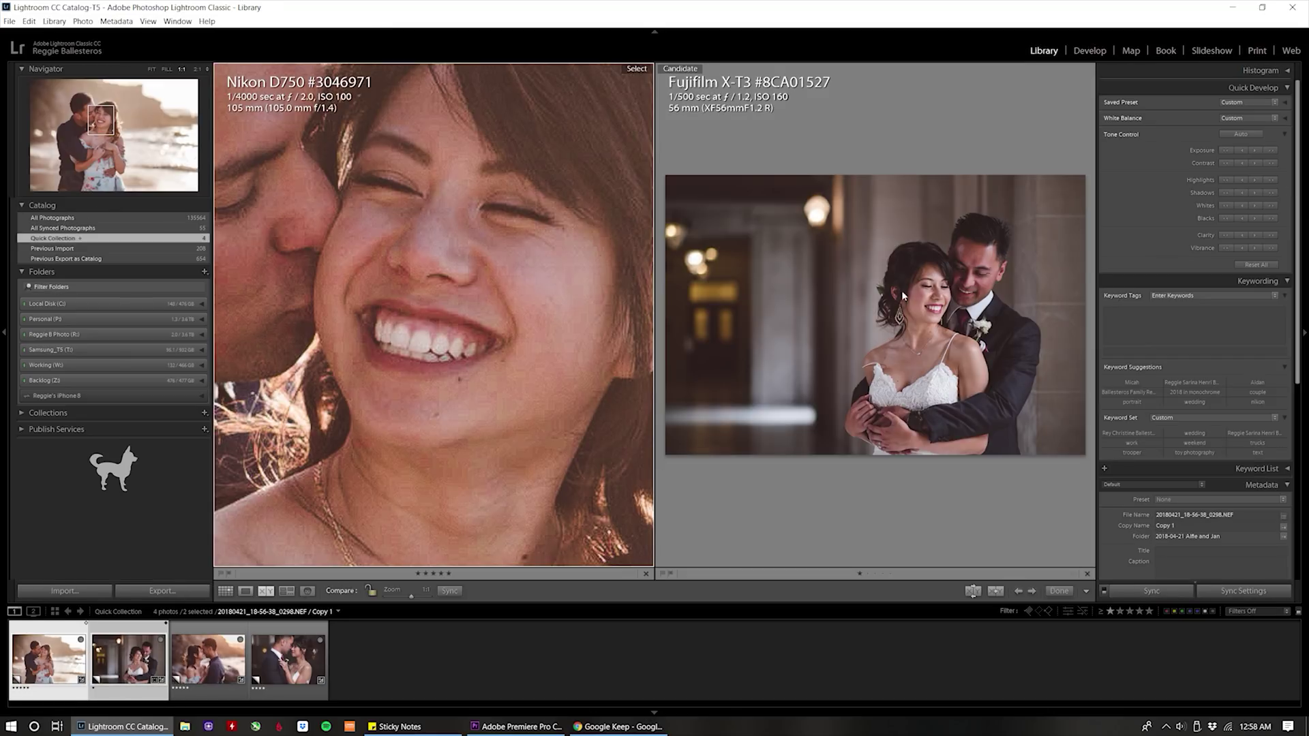
click(922, 332)
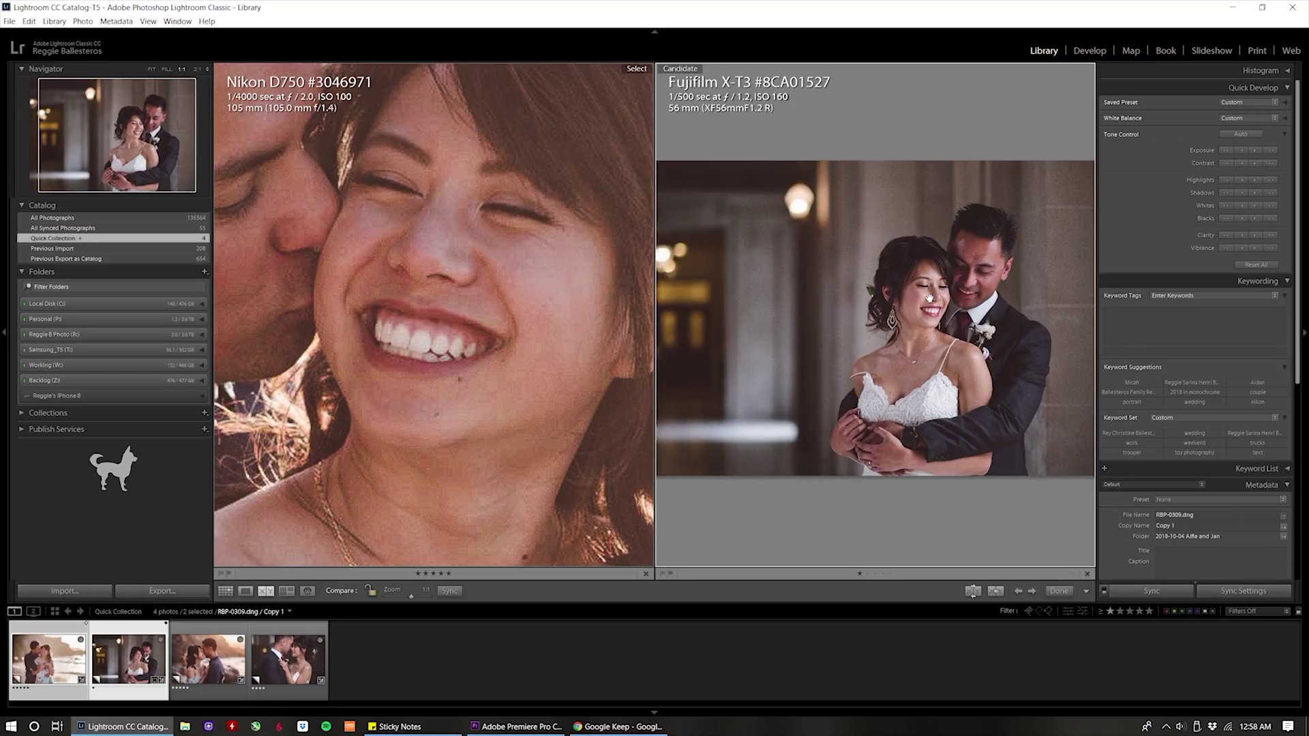
click(929, 303)
drag(929, 339, 921, 302)
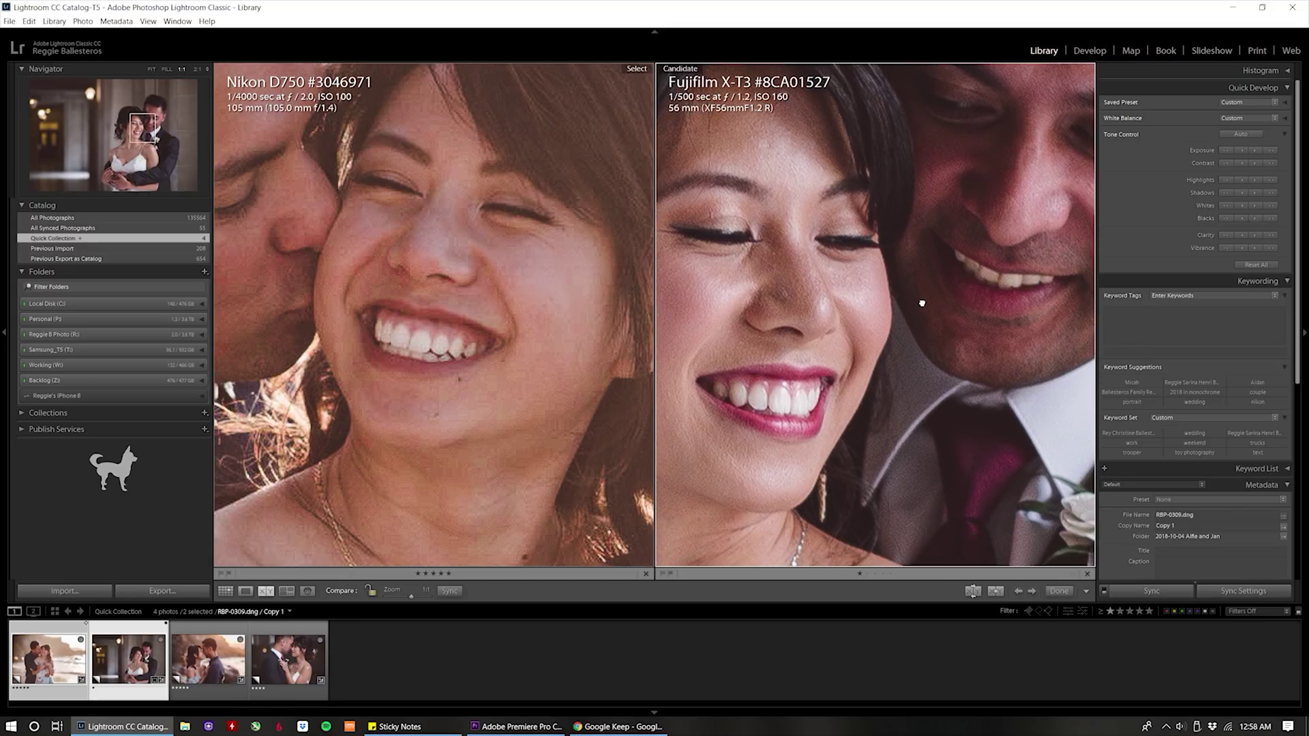
click(452, 348)
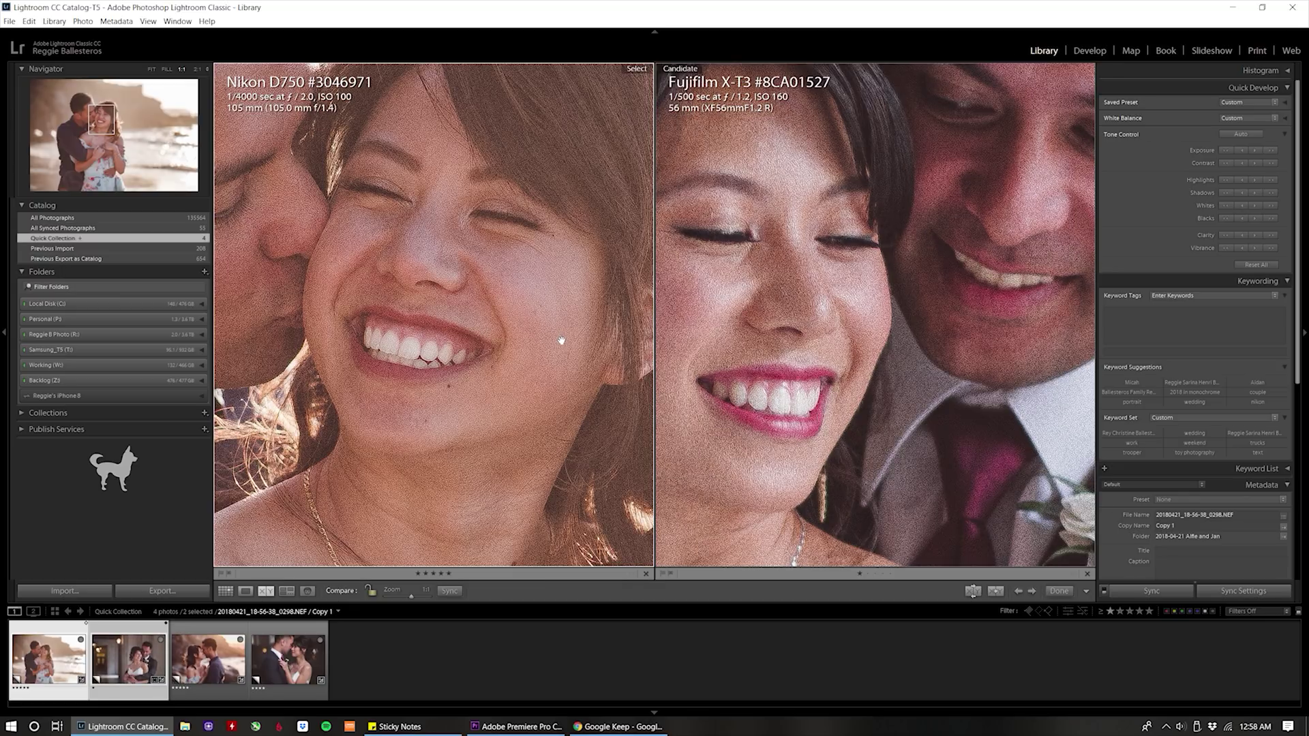
Link the focus of the two compared photos so their views move together
drag(559, 341, 545, 353)
right_click(546, 353)
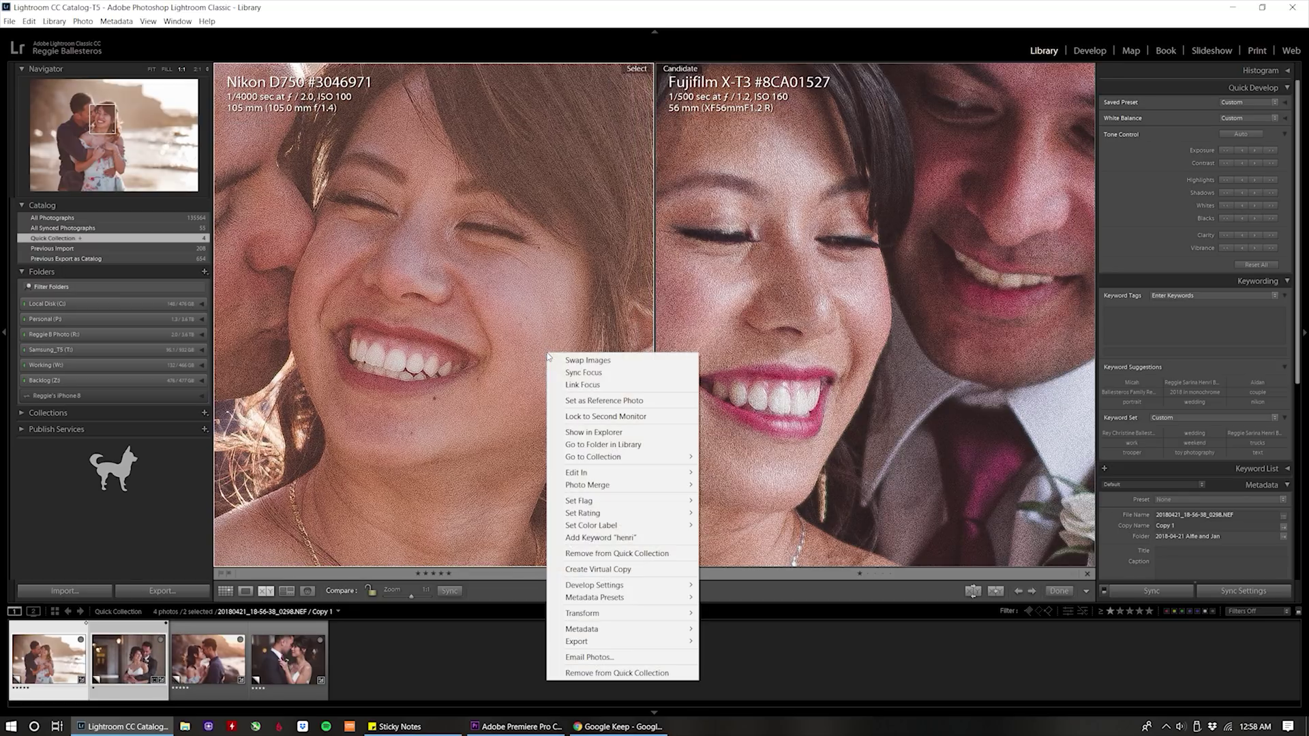
click(583, 385)
Examine the sharpening grain on skin and hair across both linked portraits
drag(563, 359, 504, 351)
drag(477, 280, 414, 235)
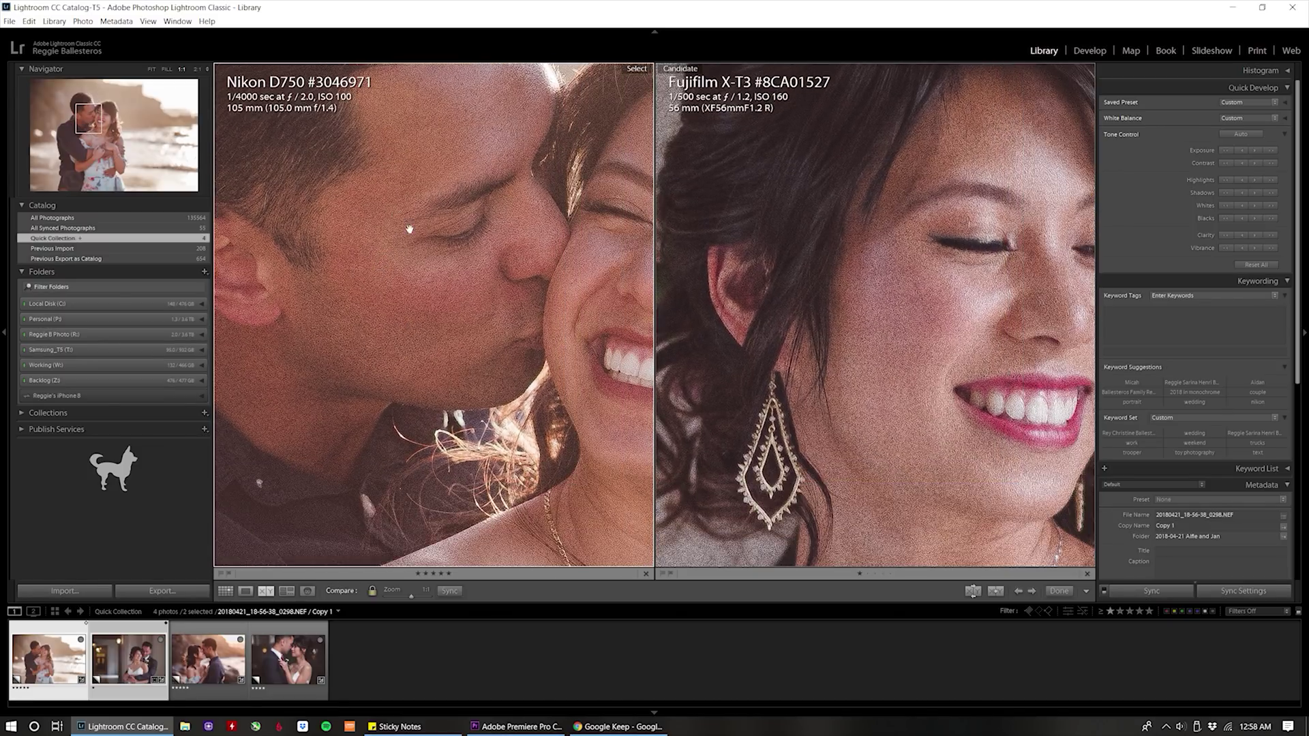
drag(452, 330, 403, 301)
drag(516, 291, 443, 323)
drag(531, 325, 421, 360)
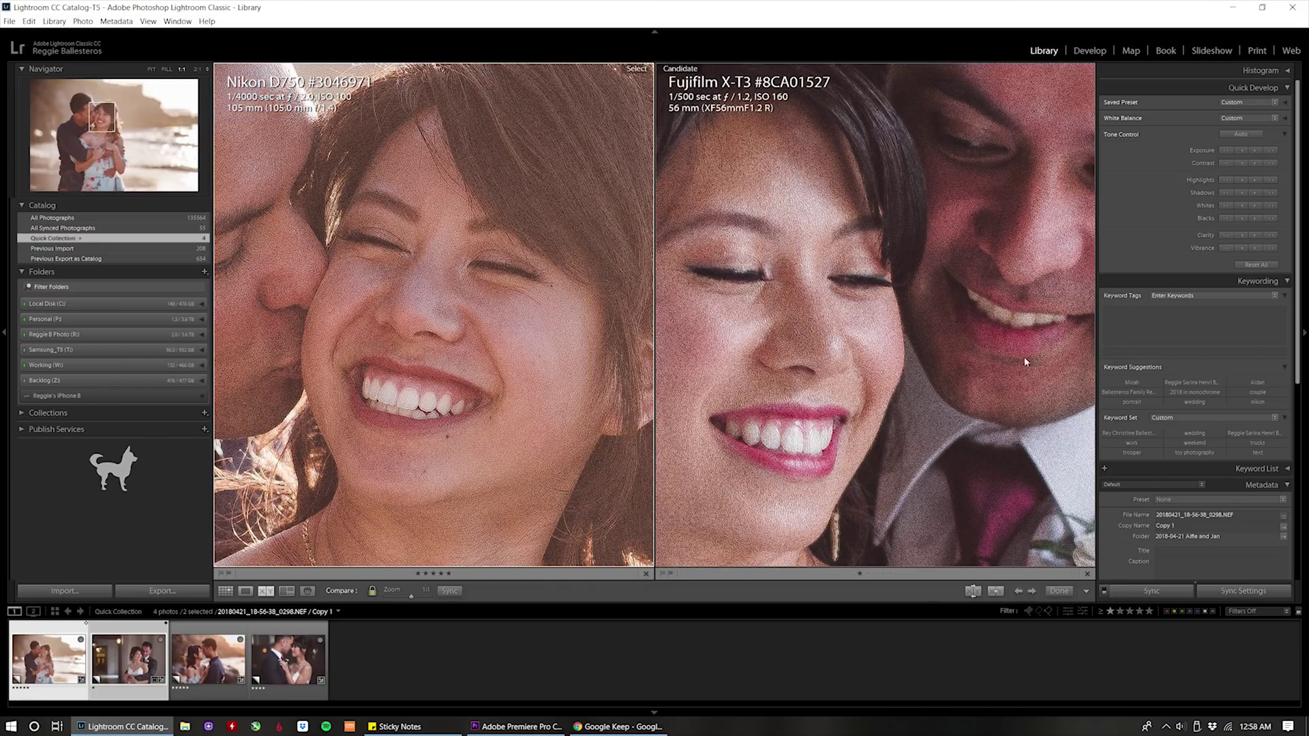
click(1067, 354)
drag(728, 358, 773, 300)
drag(408, 302, 451, 304)
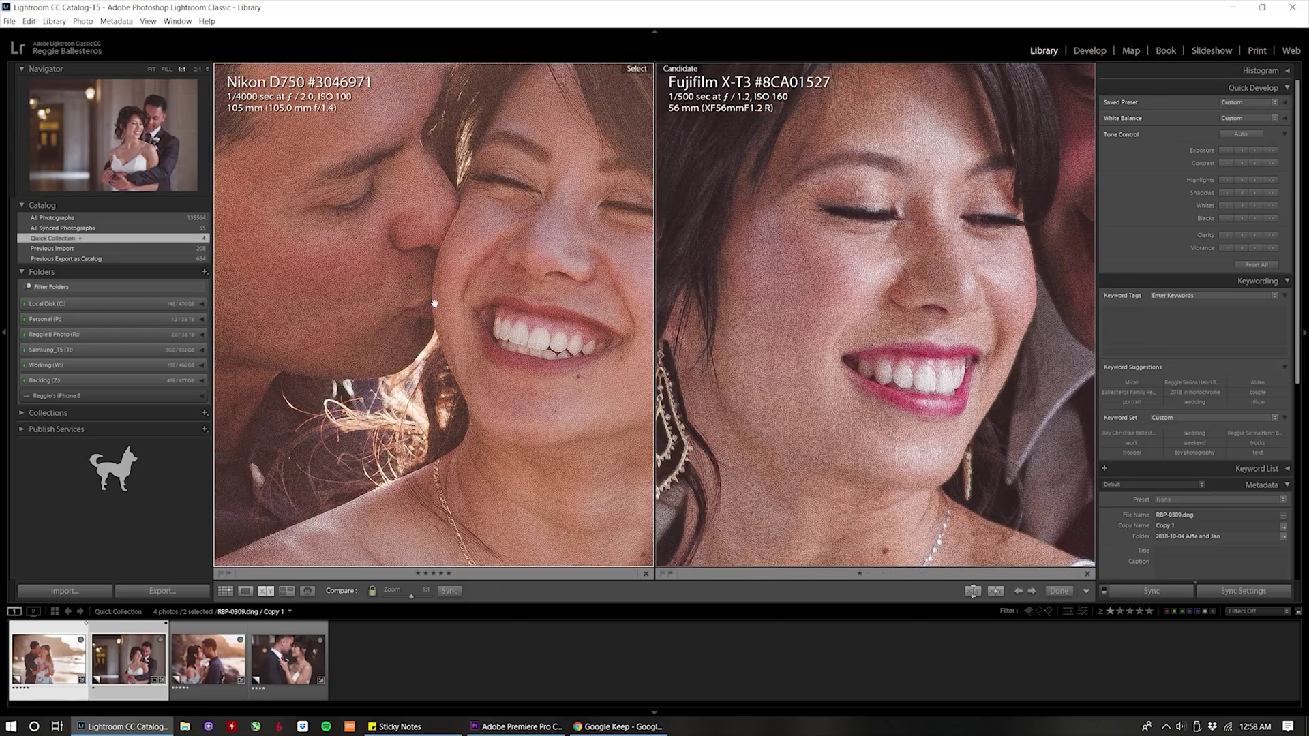
click(450, 304)
drag(293, 310, 390, 316)
click(500, 333)
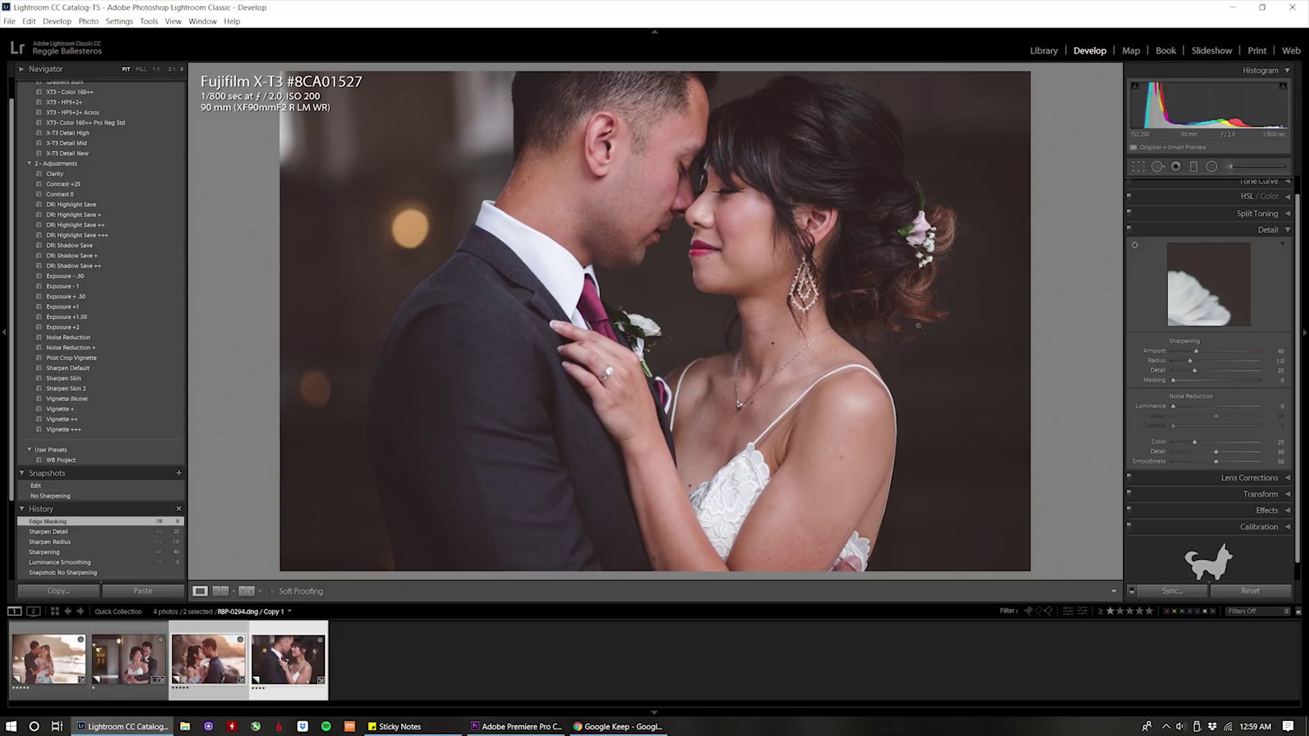
Set the sharpening Detail to 0 on the fourth photo and inspect the faces at 1:1
click(727, 204)
drag(716, 356, 759, 296)
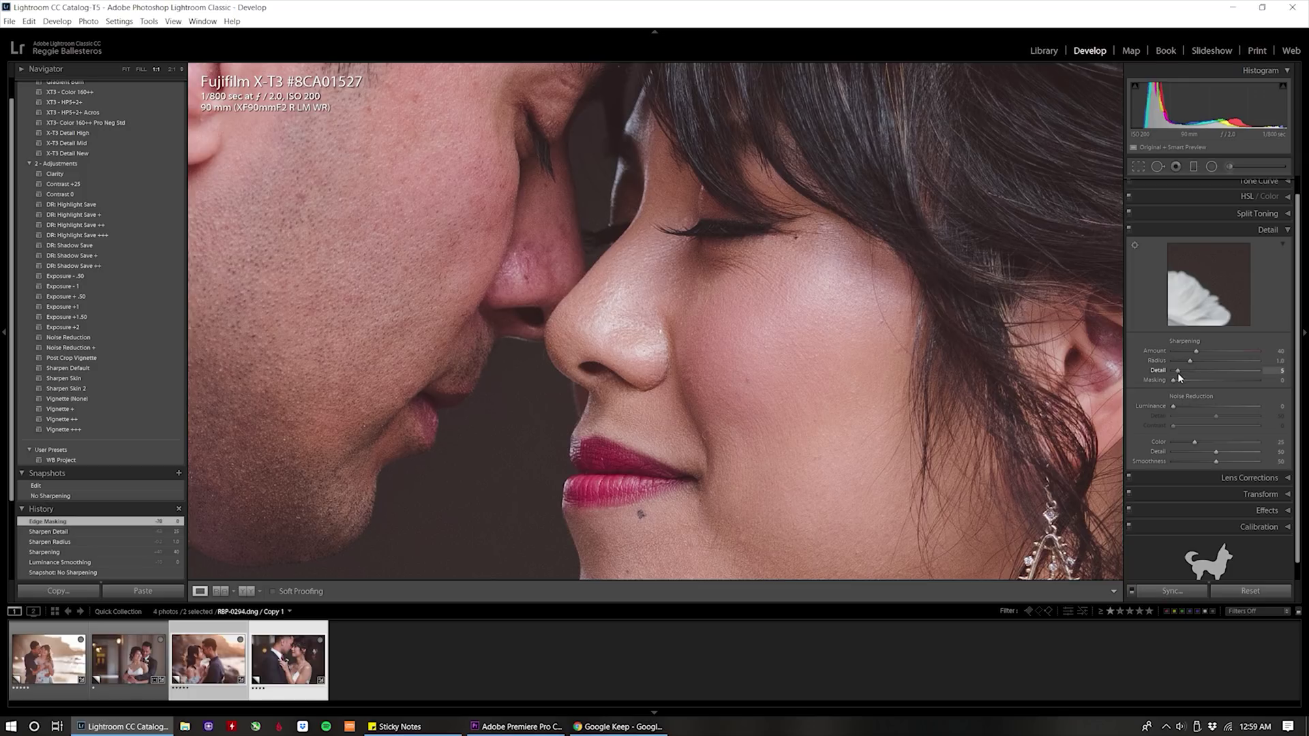
key(Return)
drag(950, 302, 988, 352)
drag(694, 293, 953, 333)
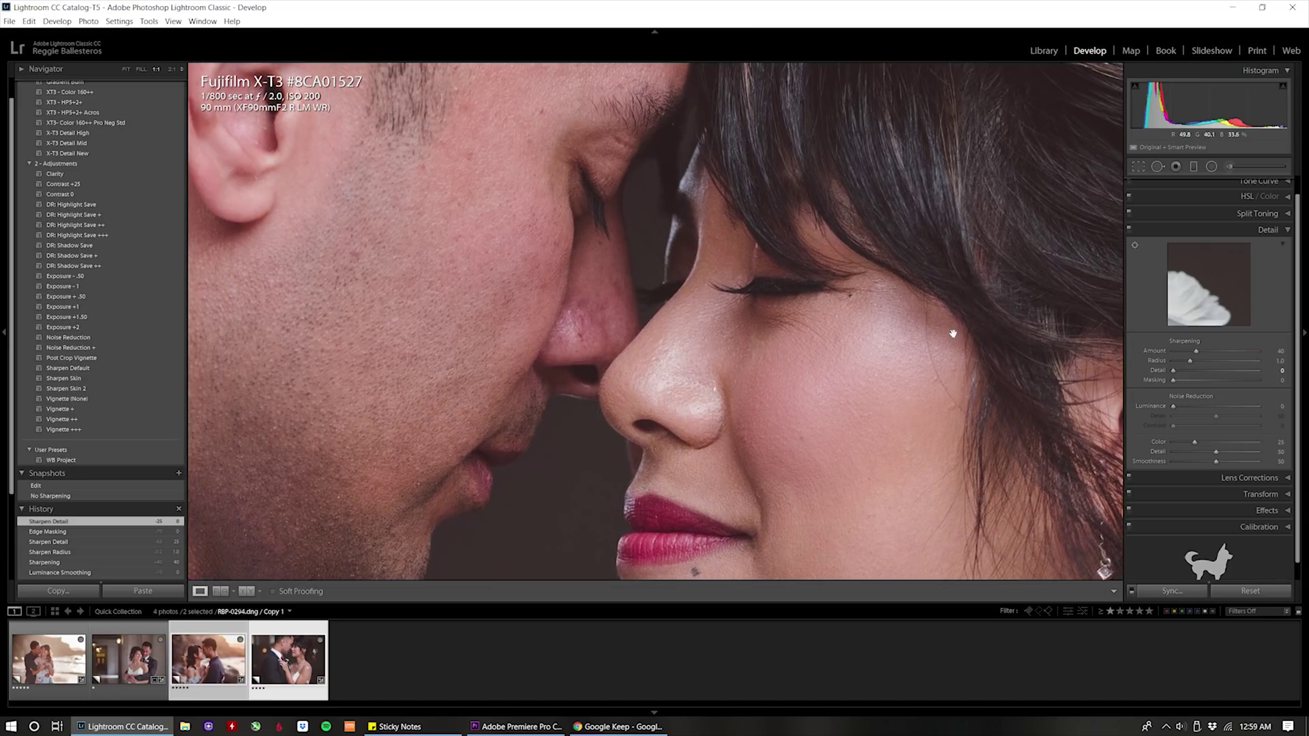
Raise the fourth photo's sharpening Amount to 101 using the grayscale preview, and check the faces in color
alt+click(1197, 353)
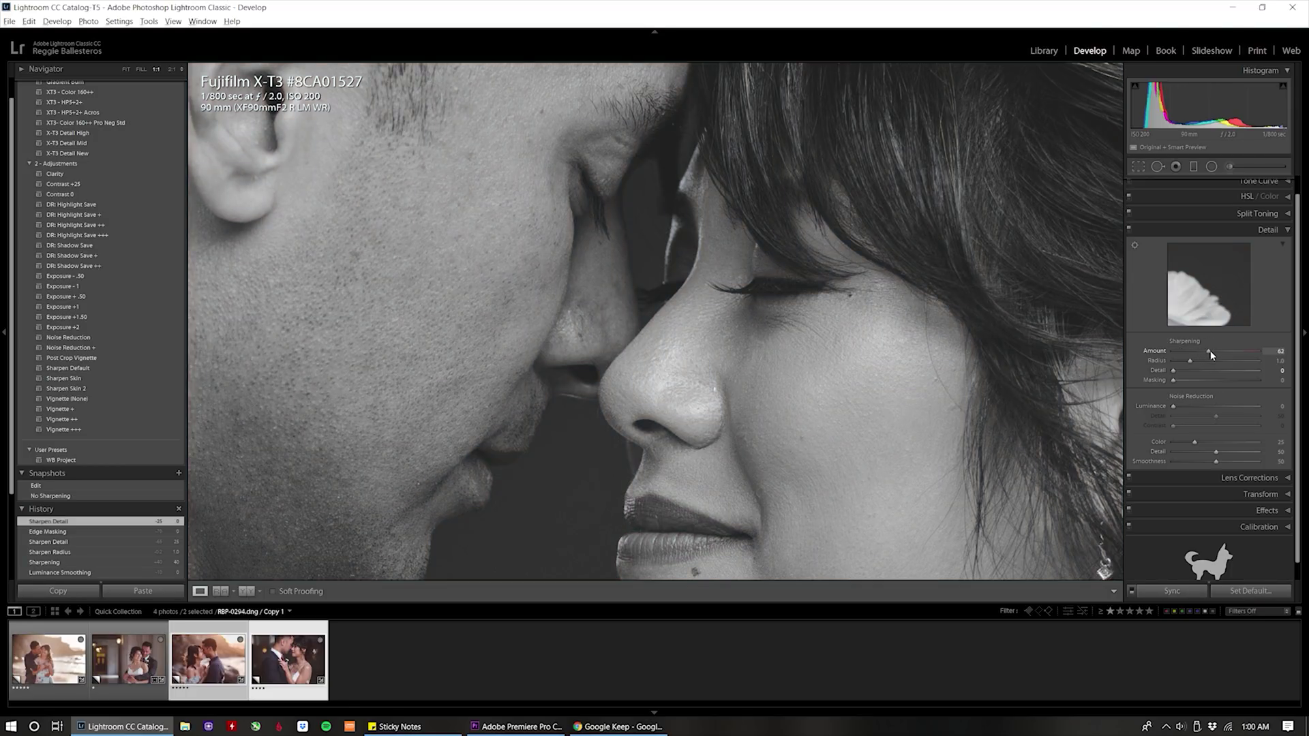
drag(1209, 351, 1218, 351)
drag(1231, 354, 1231, 354)
drag(873, 379, 876, 301)
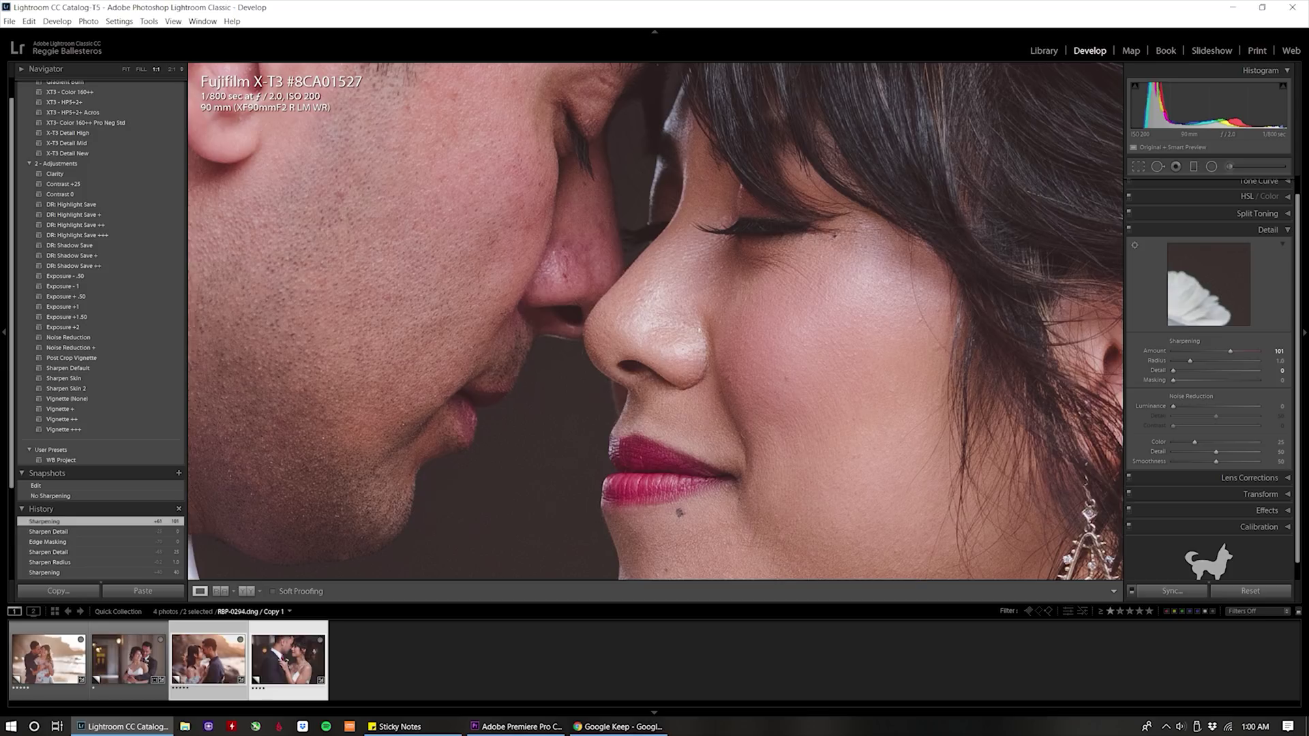
Set the fourth photo's sharpening Masking to 60 using the black-and-white mask preview over the faces
click(732, 343)
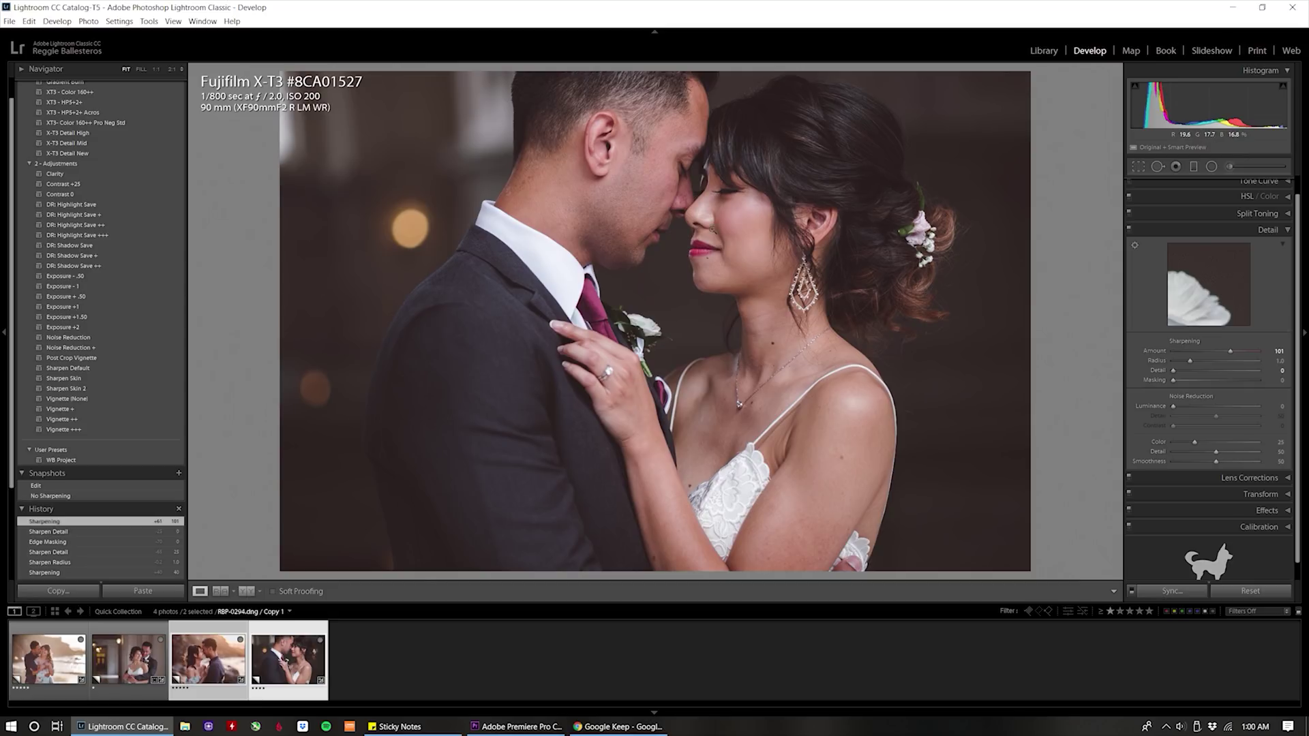
click(674, 248)
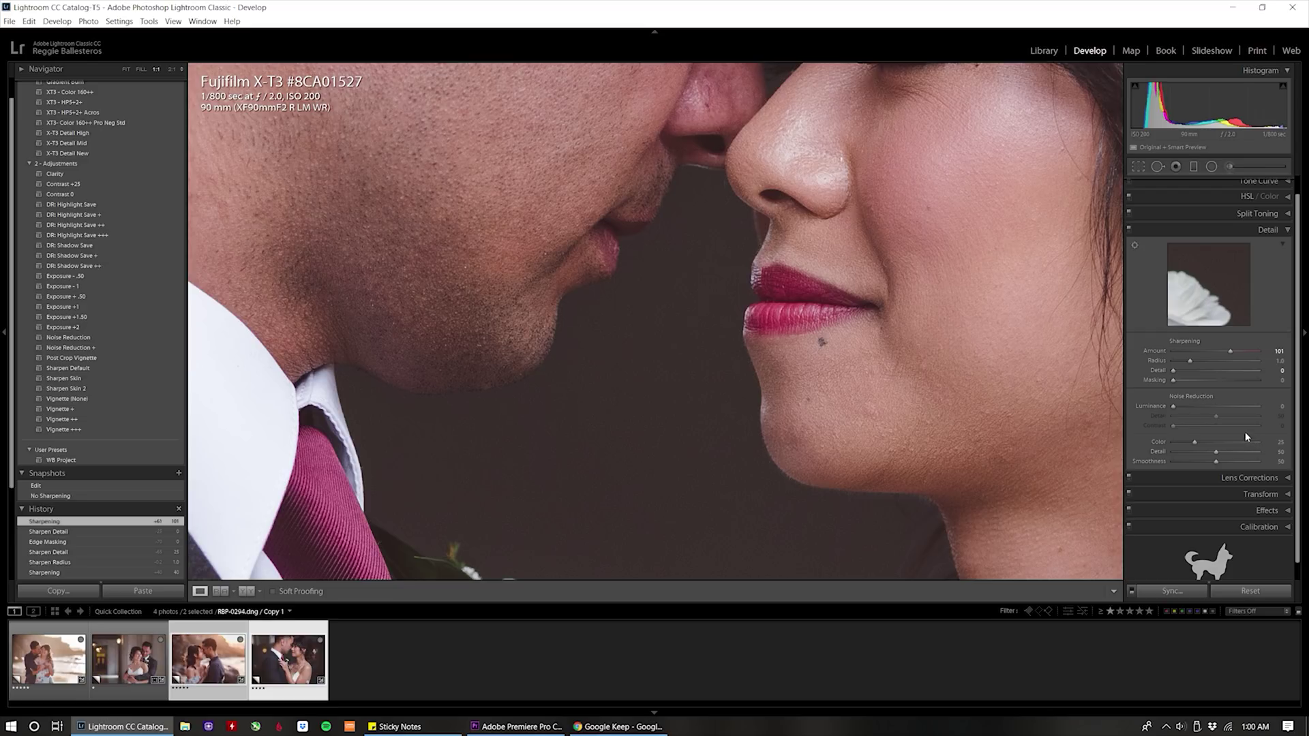
key(alt)
alt+click(1174, 380)
drag(1174, 381, 1226, 392)
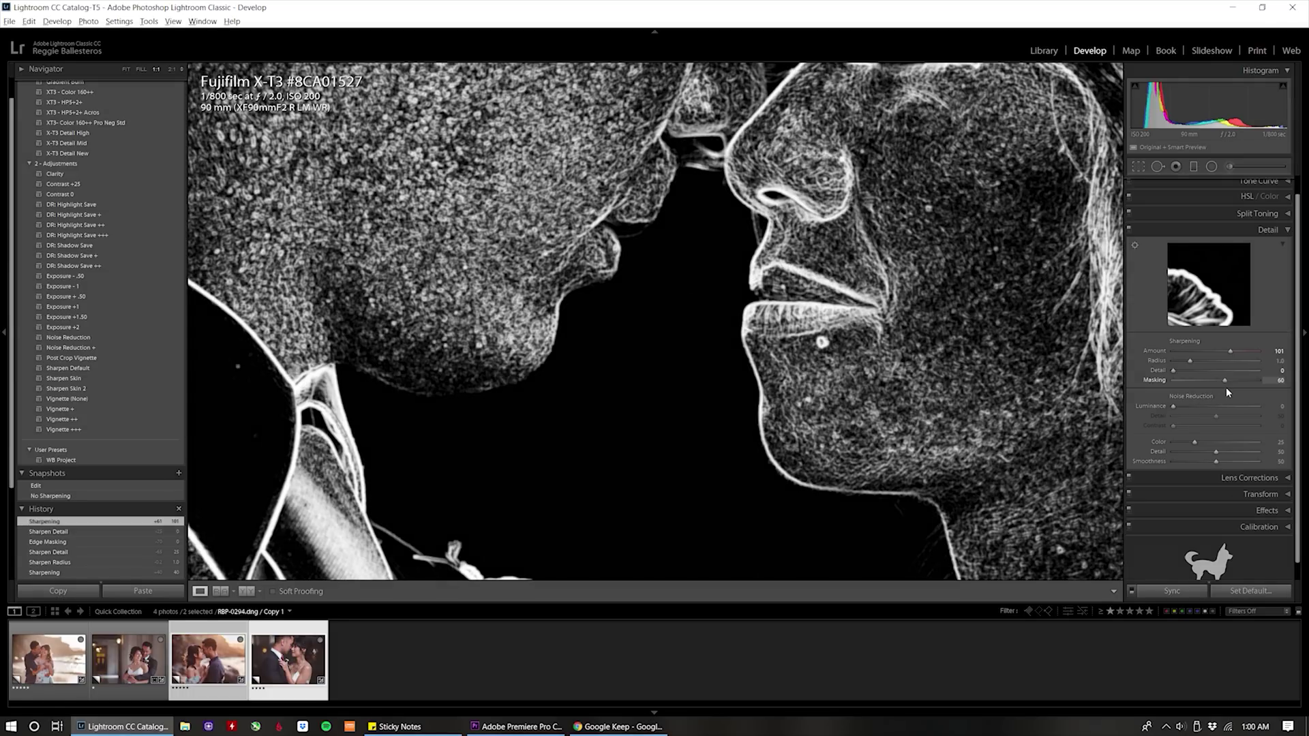
drag(1225, 387, 1226, 387)
Check the masked sharpening on the couple's faces at 1:1 and in the full photo
drag(861, 175, 786, 362)
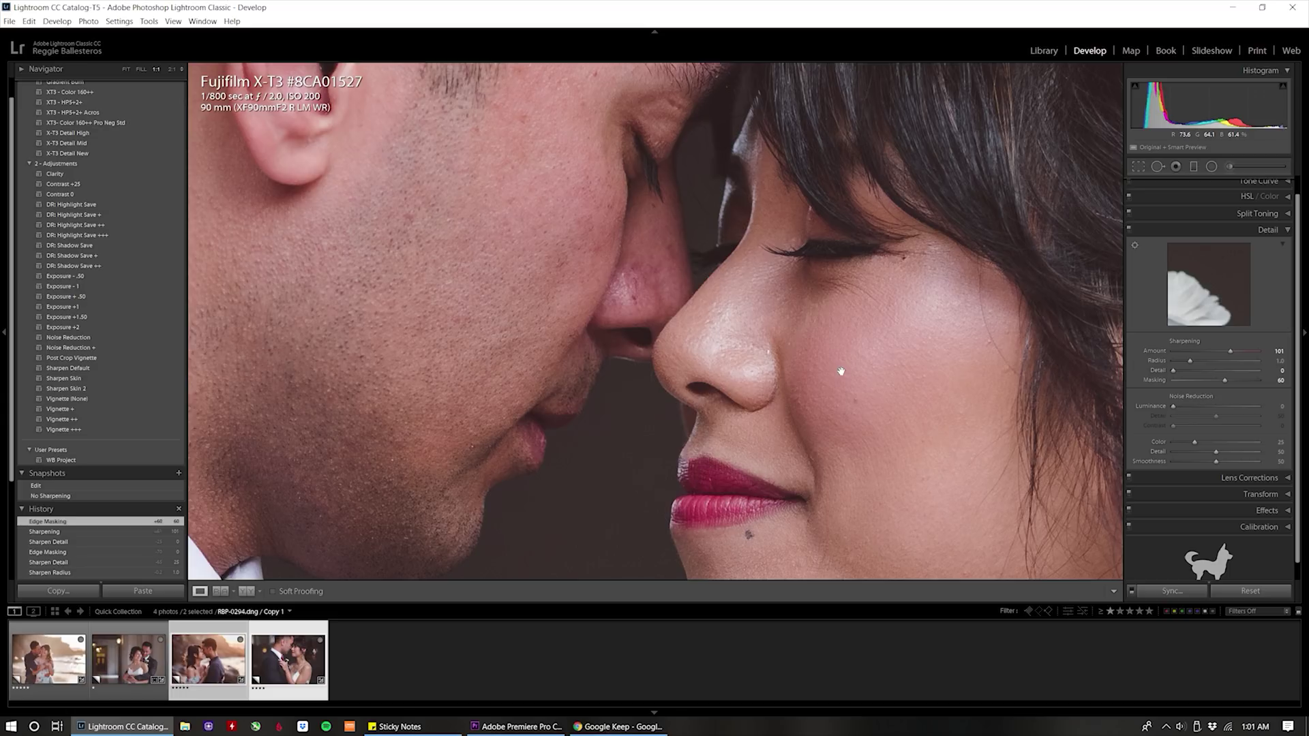
click(787, 385)
key(alt)
drag(1220, 382, 1226, 380)
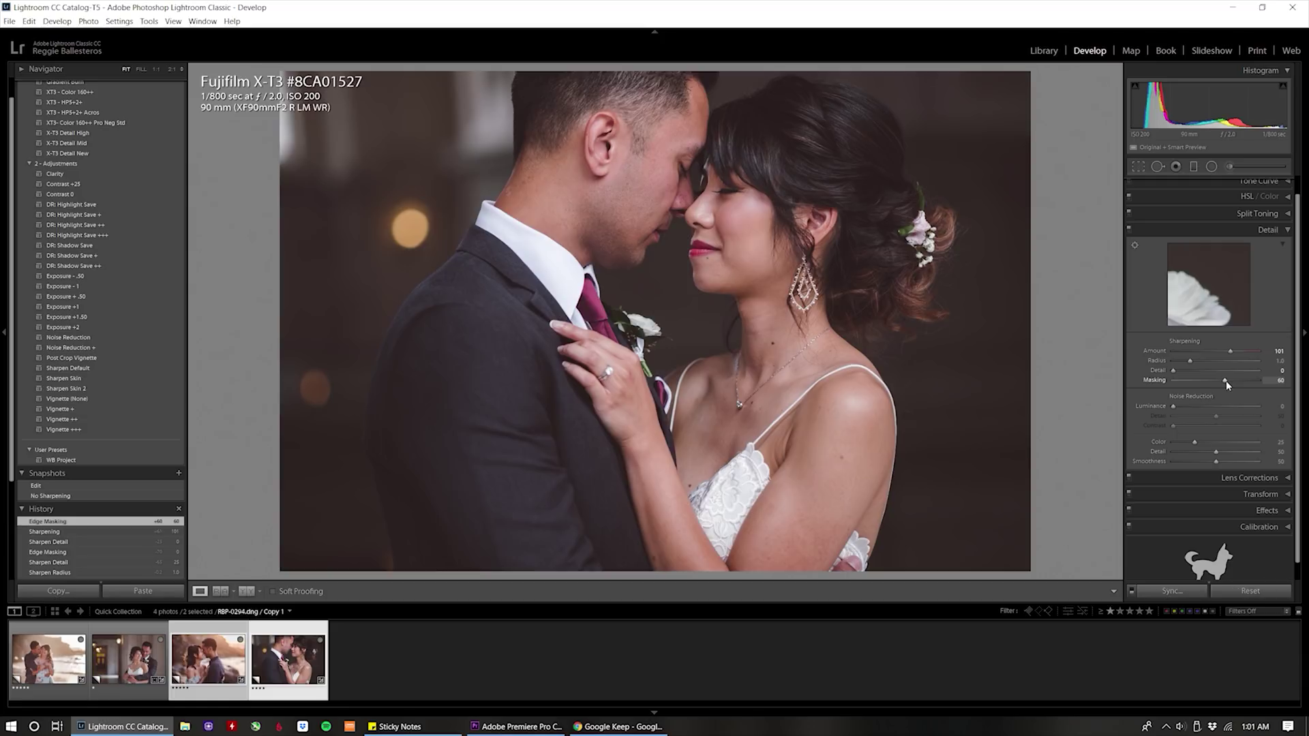
key(z)
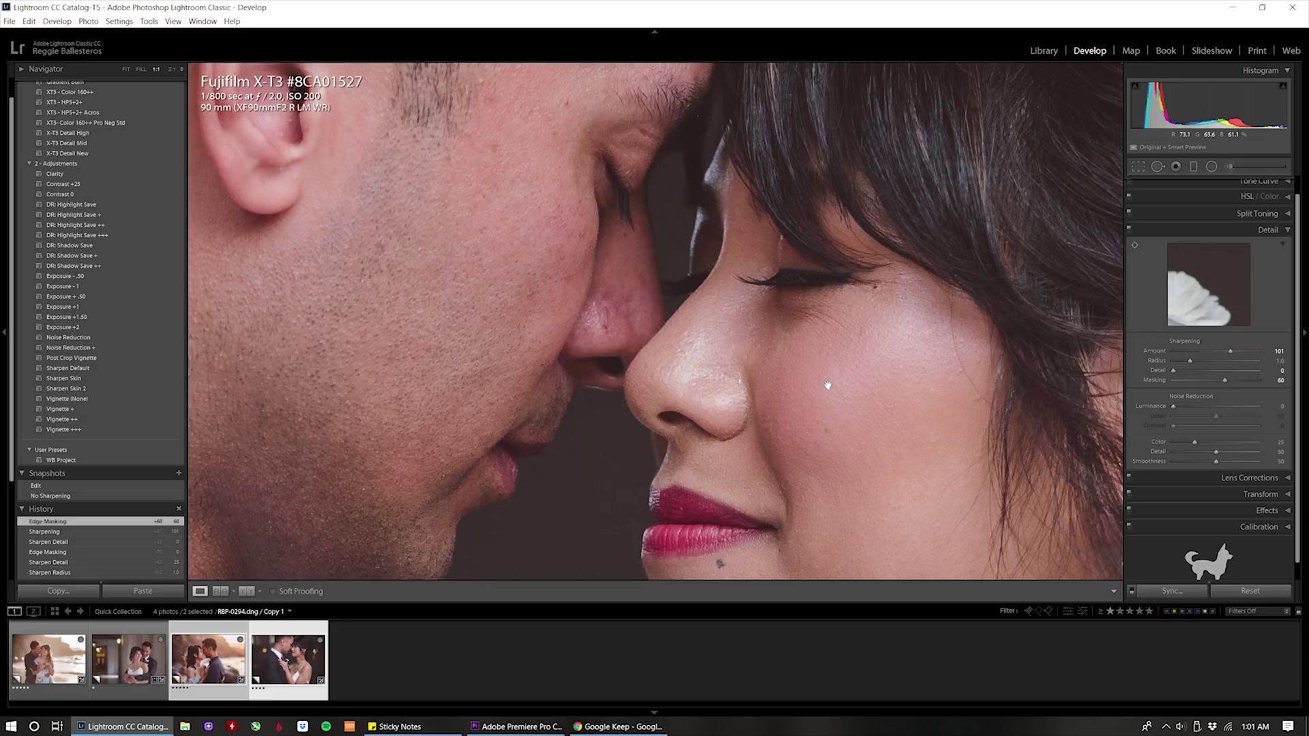
Set the sharpening Amount to 100 and inspect the blurred background at 1:1
click(1267, 350)
key(Return)
drag(620, 419, 766, 429)
drag(829, 379, 600, 310)
drag(765, 261, 614, 324)
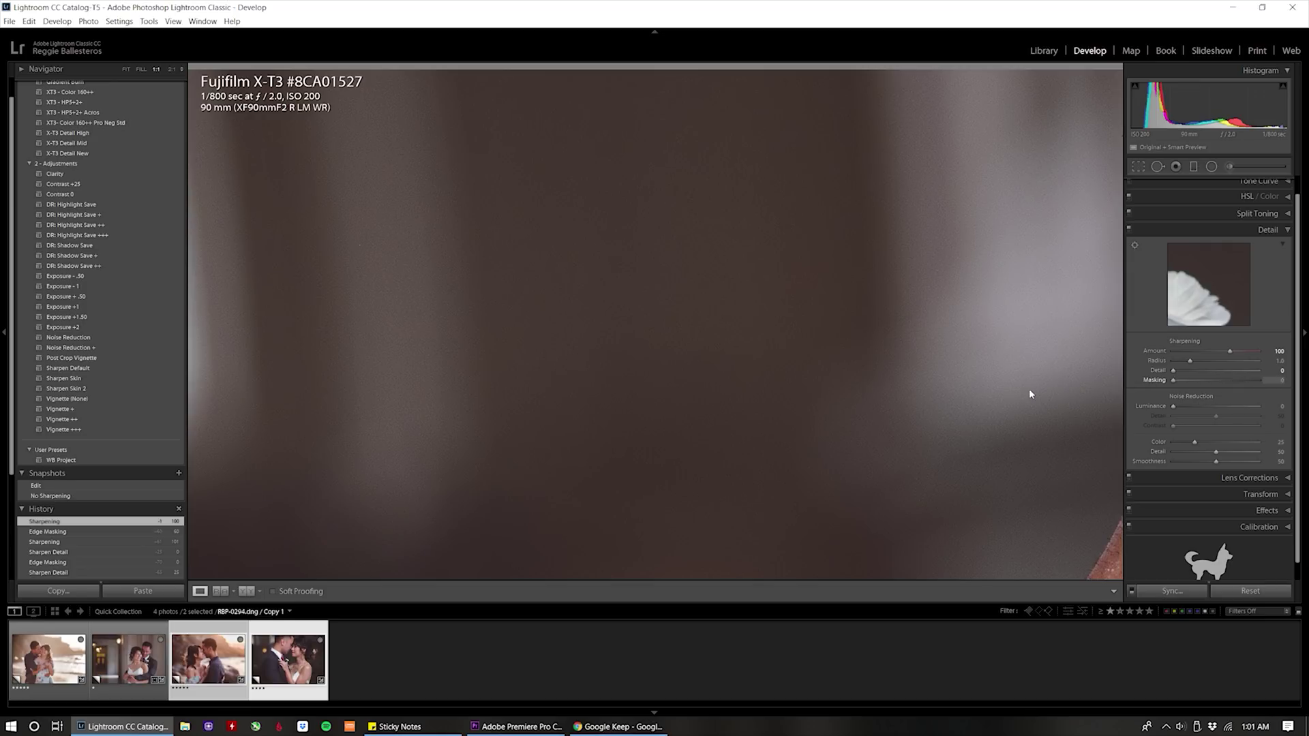
Set the sharpening Masking to 60 and the Luminance noise reduction to 5
click(1274, 380)
text(60)
key(Return)
click(1276, 407)
text(5)
key(Return)
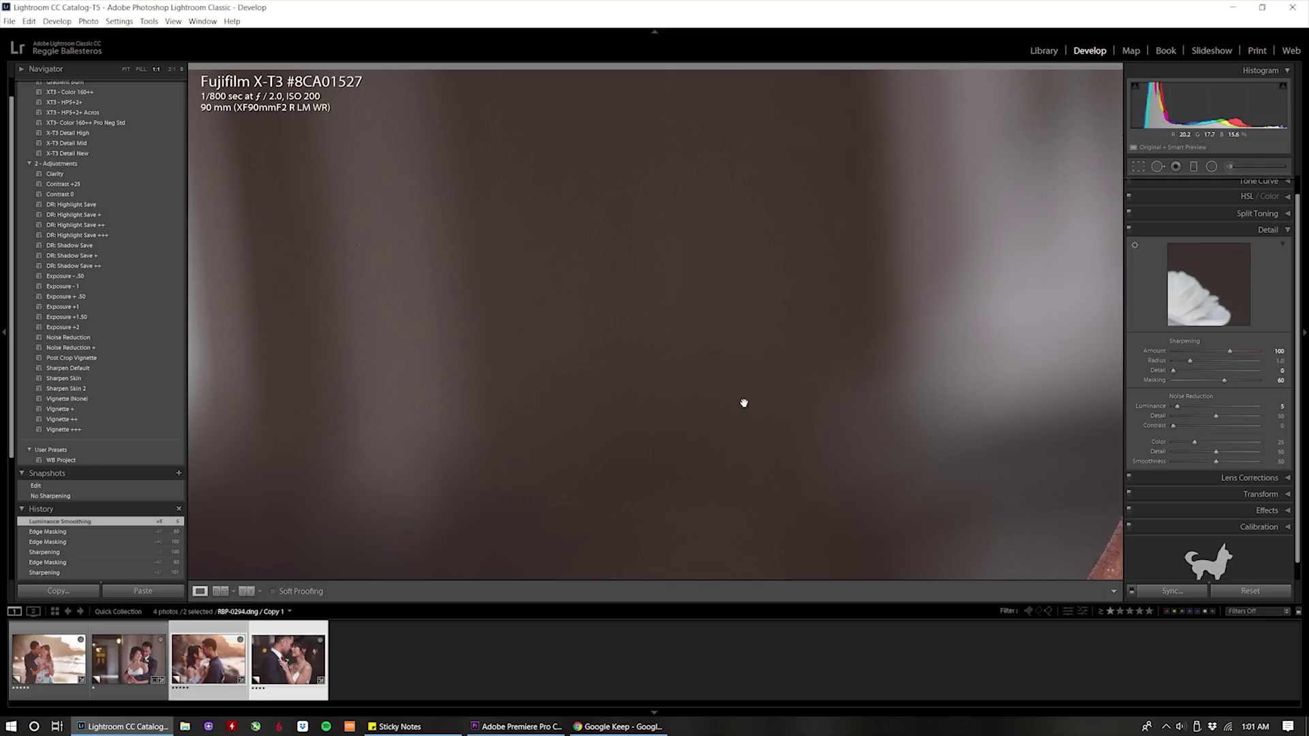
Examine the skin, hair and eyelashes at 1:1 with the sharpening and noise reduction applied, and return to the full photo
click(704, 350)
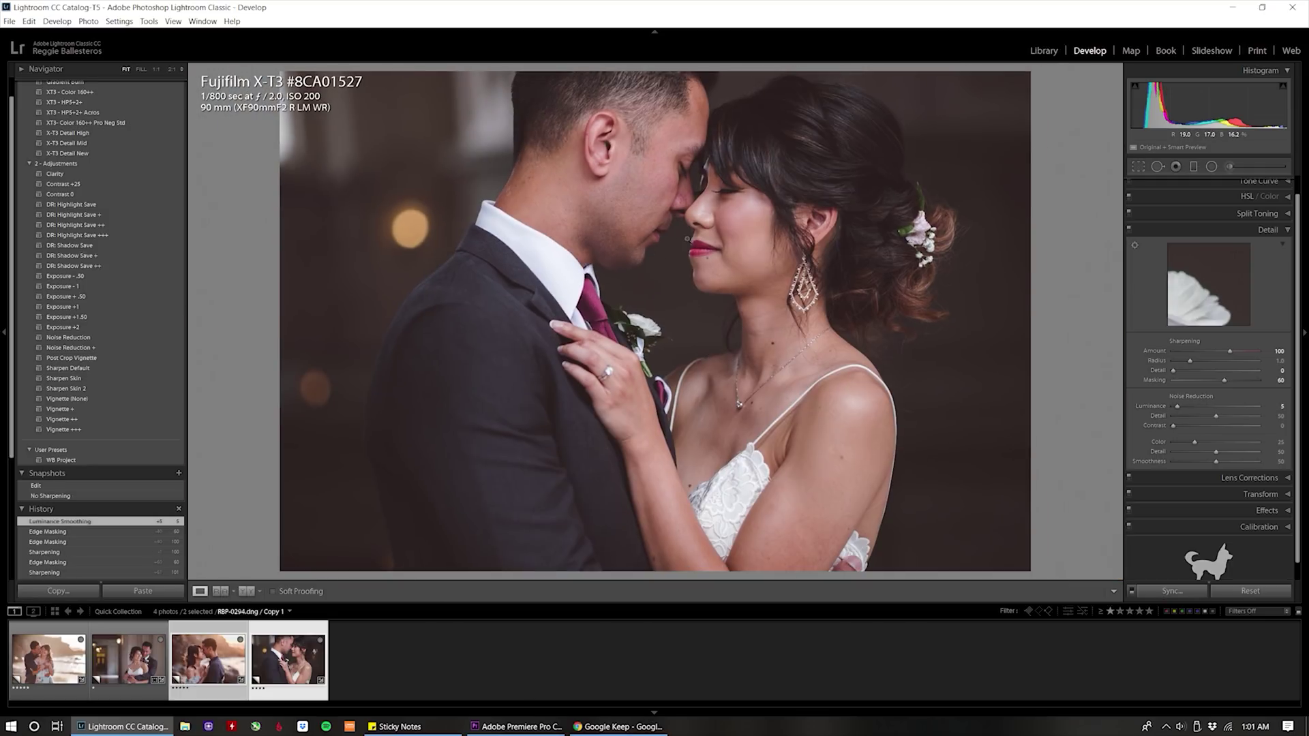
click(683, 293)
drag(599, 315, 755, 406)
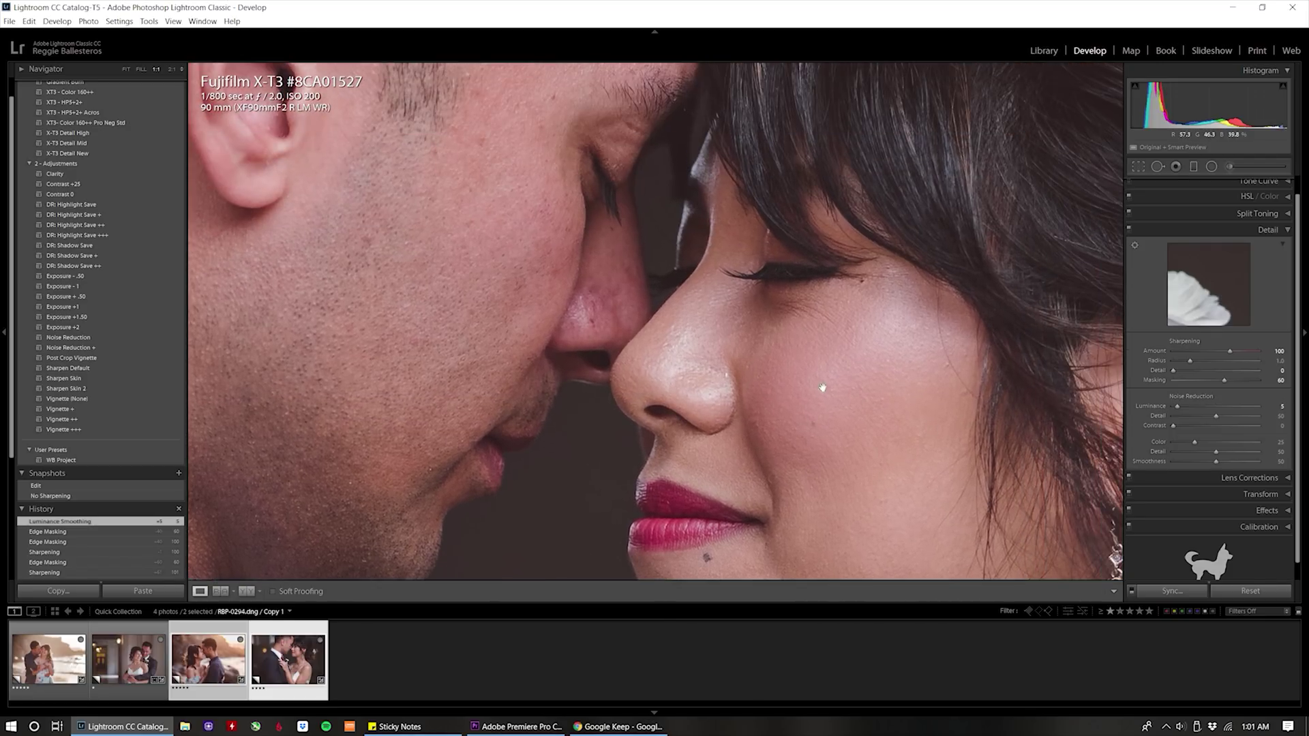
drag(944, 312, 884, 307)
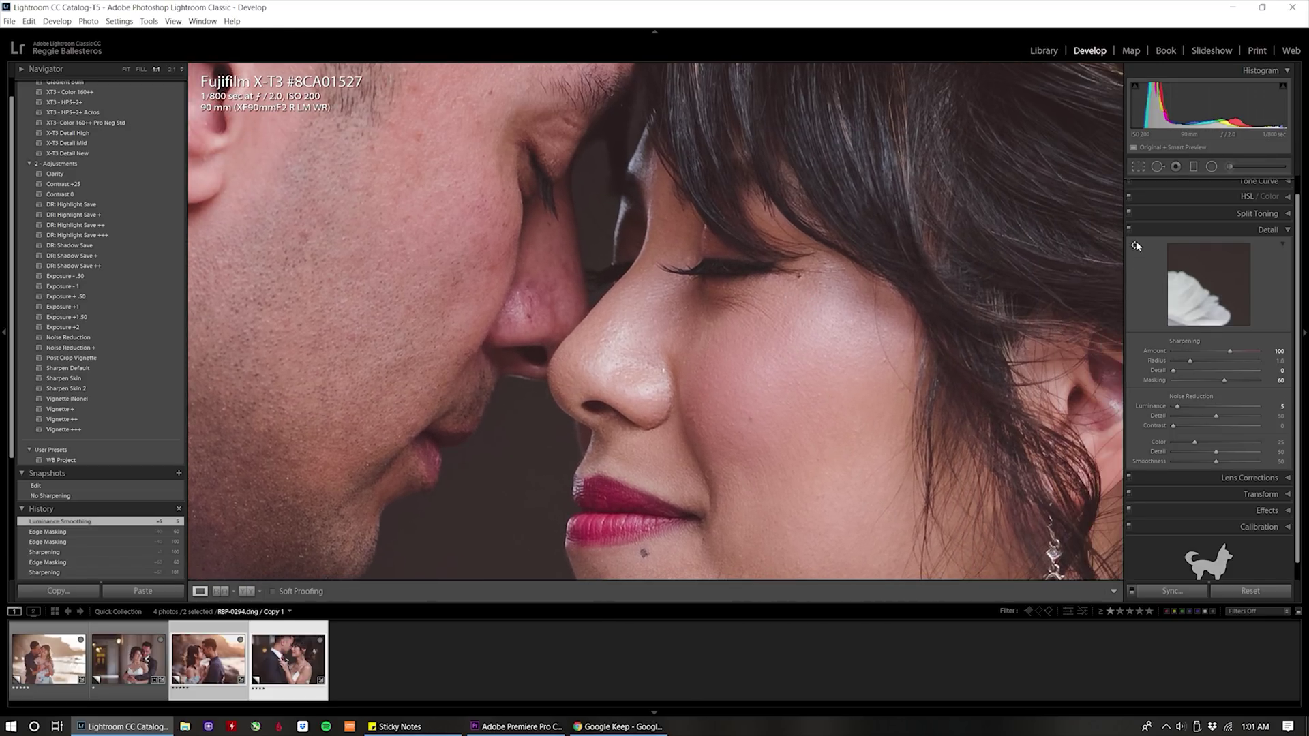
drag(643, 400, 685, 278)
drag(808, 290, 811, 552)
drag(704, 377, 608, 205)
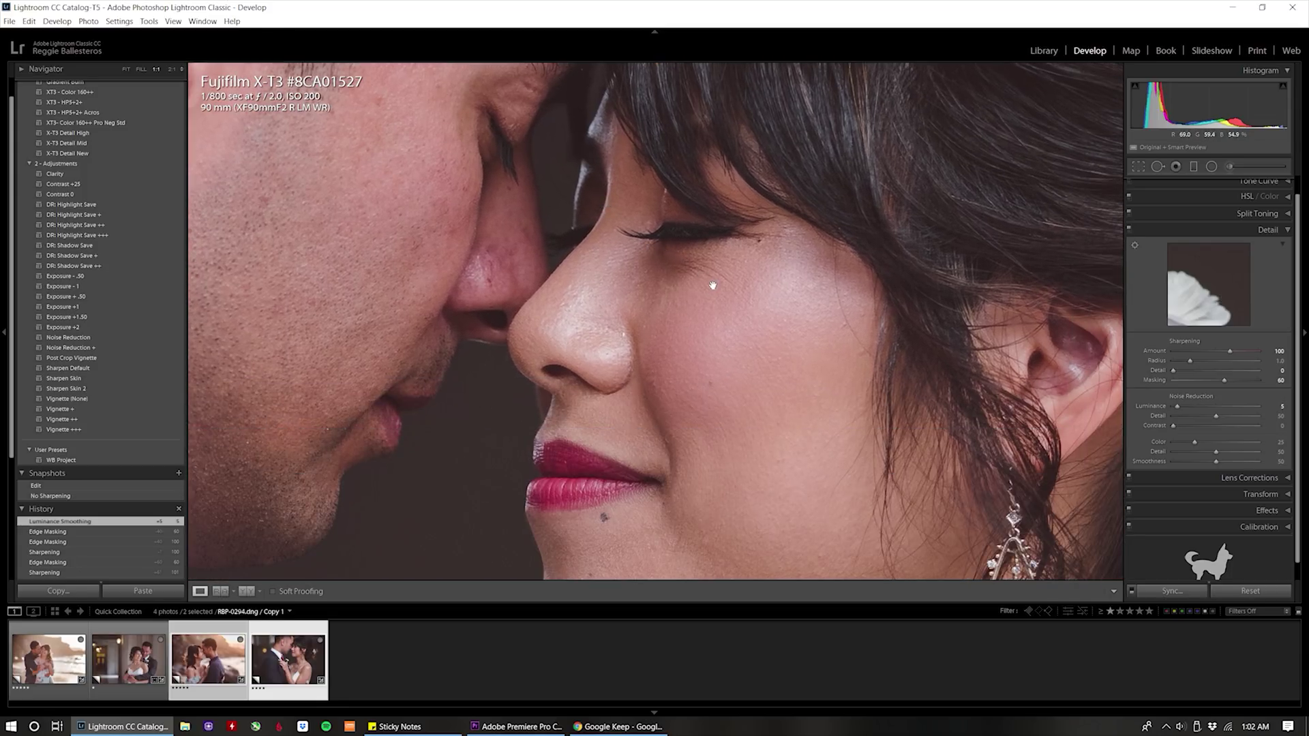
drag(713, 283, 745, 367)
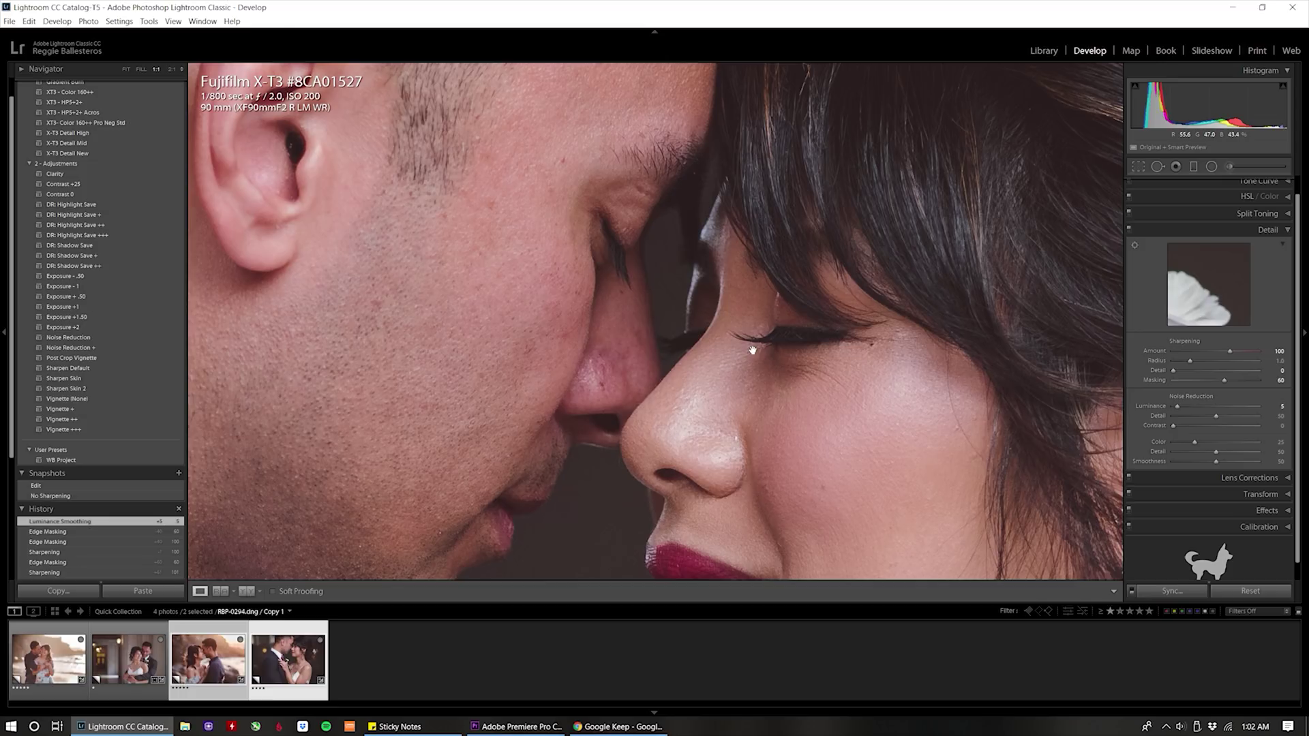
click(752, 349)
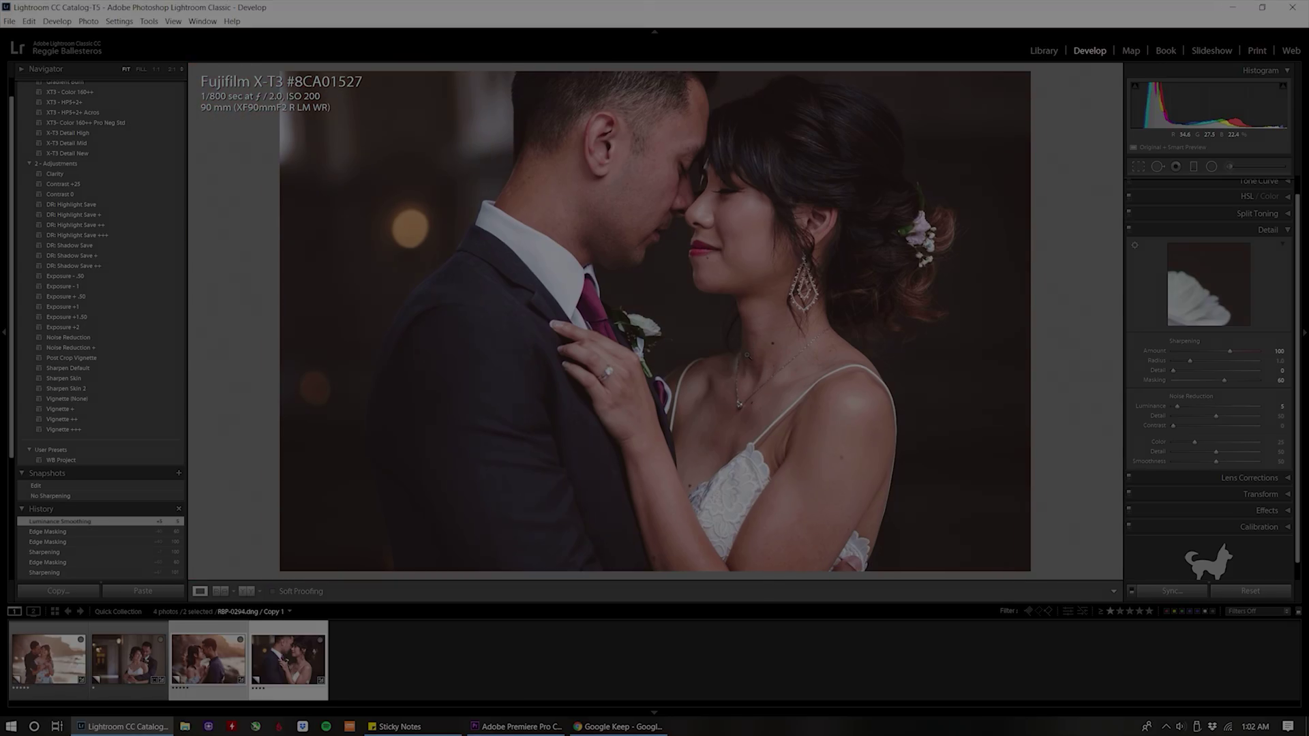